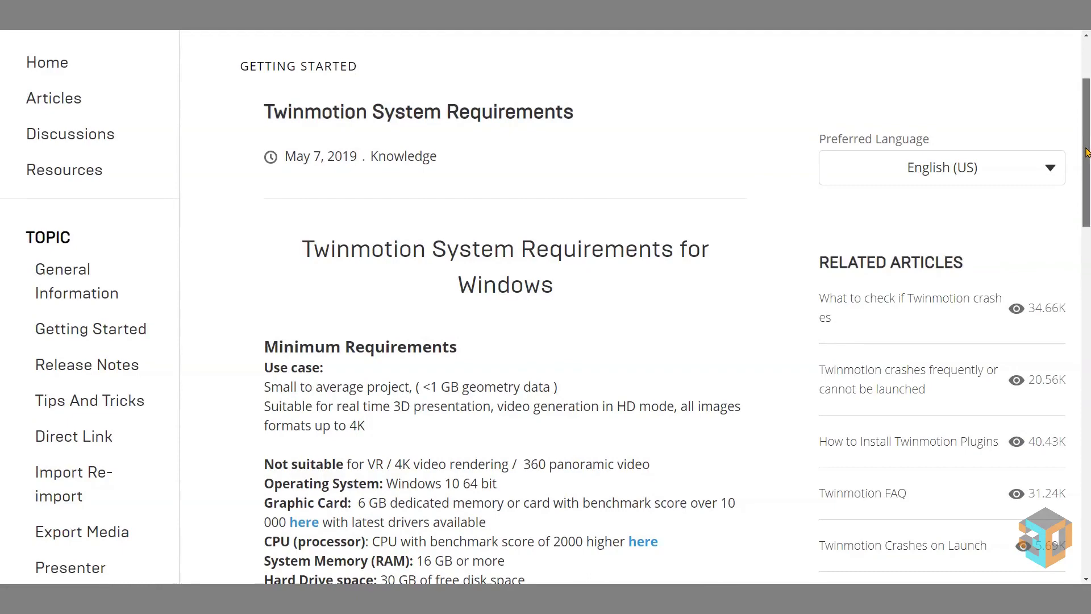
# Step: Scroll the Twinmotion requirements article toward the Get Started installation instructions
pyautogui.moveTo(1085, 152); pyautogui.dragTo(1085, 195)
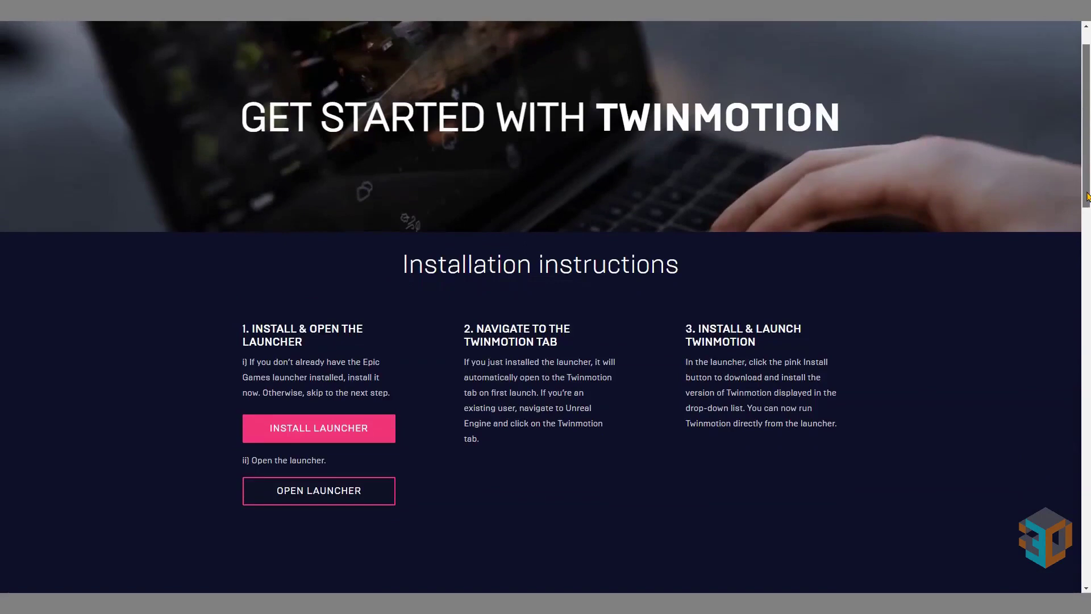
# Step: Scroll past the install video on the way to the Twinmotion Direct Link plugins page
pyautogui.moveTo(1087, 196); pyautogui.dragTo(1087, 318)
pyautogui.scroll(-2, 540, 341)
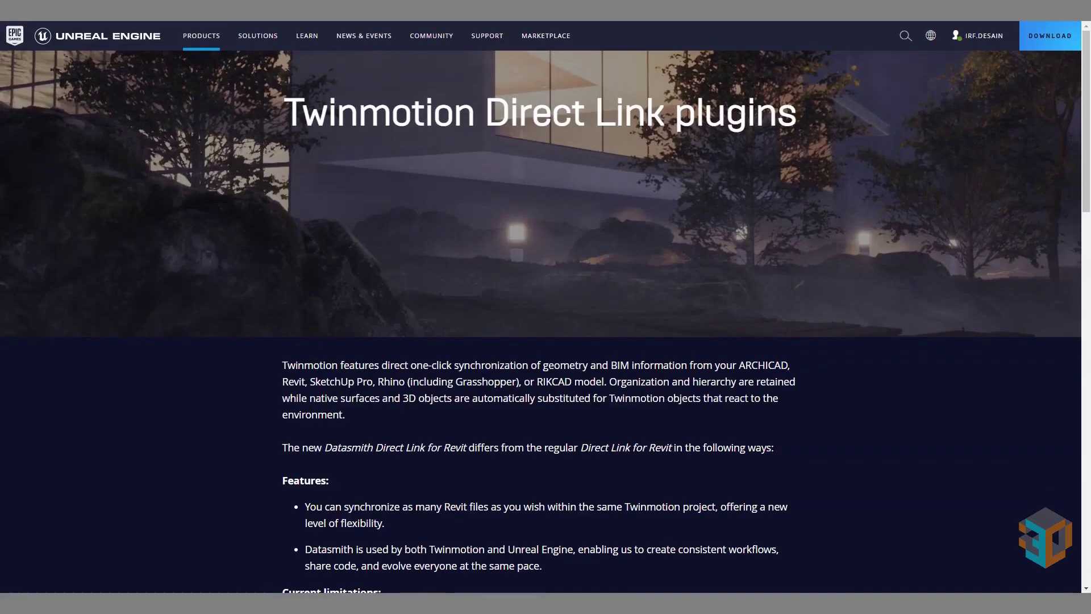
# Step: Scroll down the Direct Link page to the plugin cards, including Direct Link for SketchUp Pro
pyautogui.moveTo(1087, 89); pyautogui.dragTo(1087, 183)
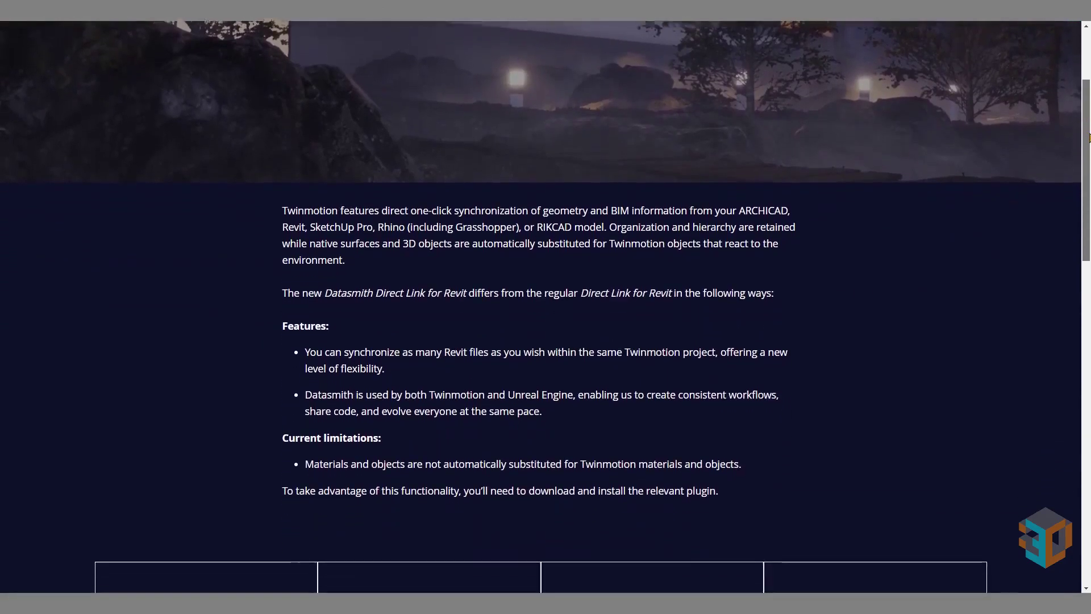
pyautogui.scroll(-1, 545, 307)
pyautogui.scroll(-1, 546, 307)
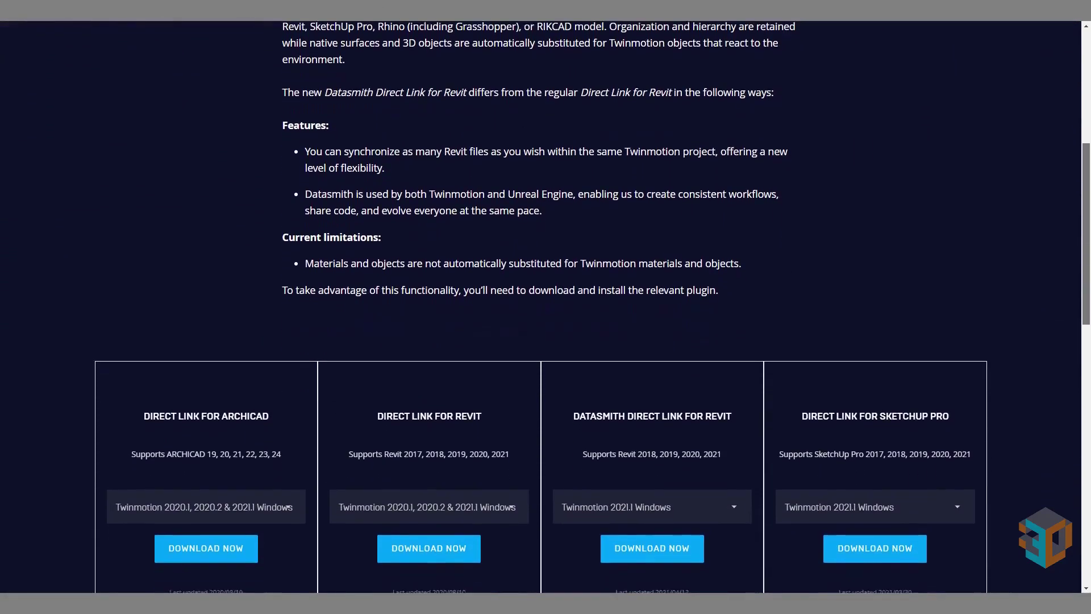
pyautogui.scroll(-1, 545, 307)
pyautogui.scroll(-2, 545, 306)
pyautogui.scroll(-1, 545, 307)
pyautogui.scroll(-1, 546, 307)
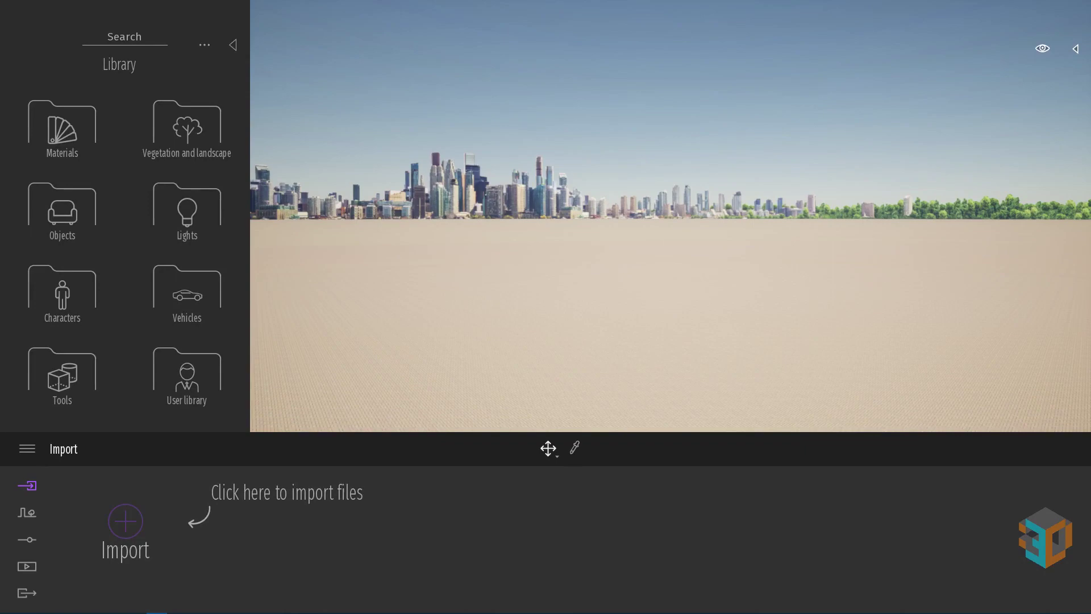
# Step: Import testSU2skp.skp from Downloads\SU2TM, checking the import options before confirming
pyautogui.click(121, 522)
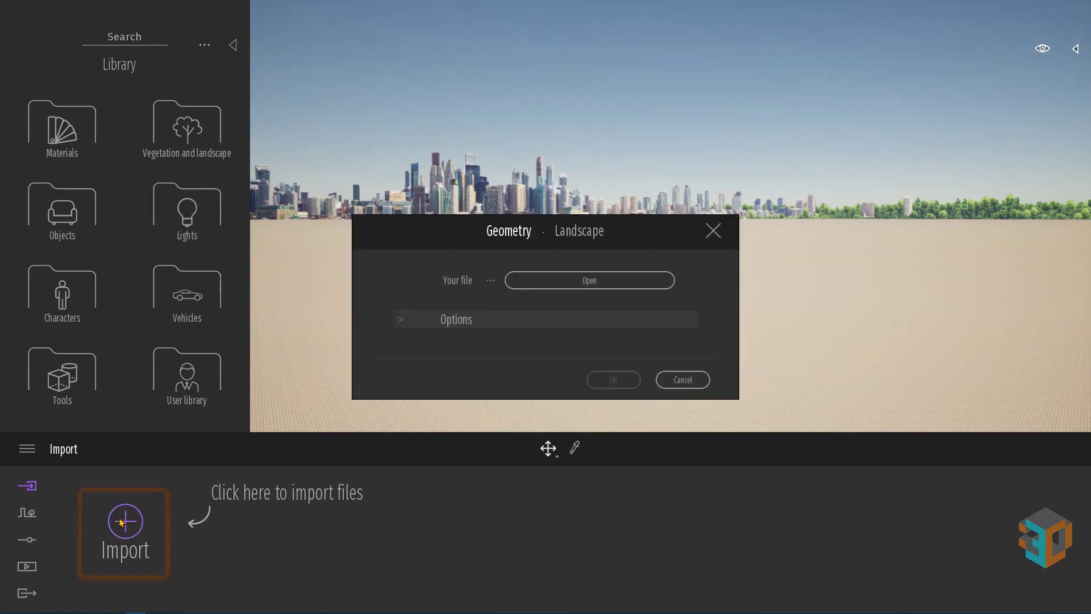
pyautogui.click(587, 280)
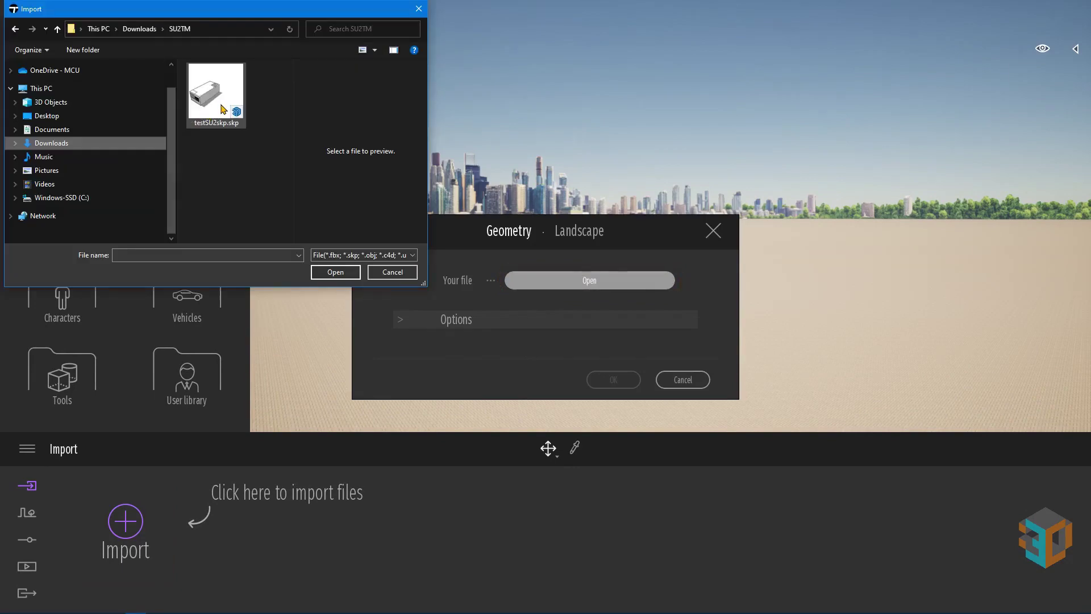
pyautogui.click(335, 272)
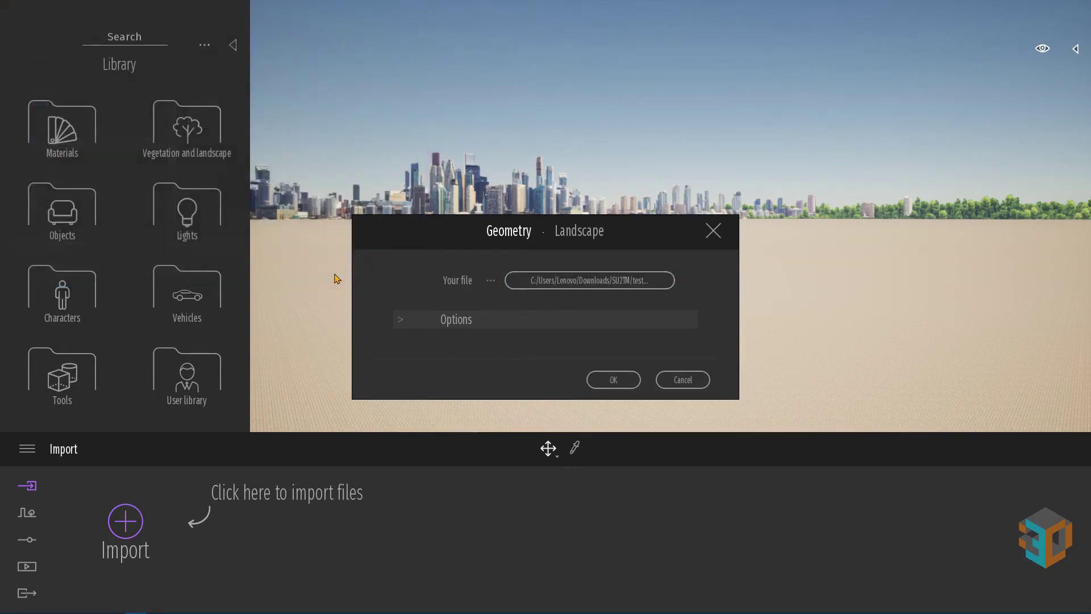
pyautogui.click(401, 319)
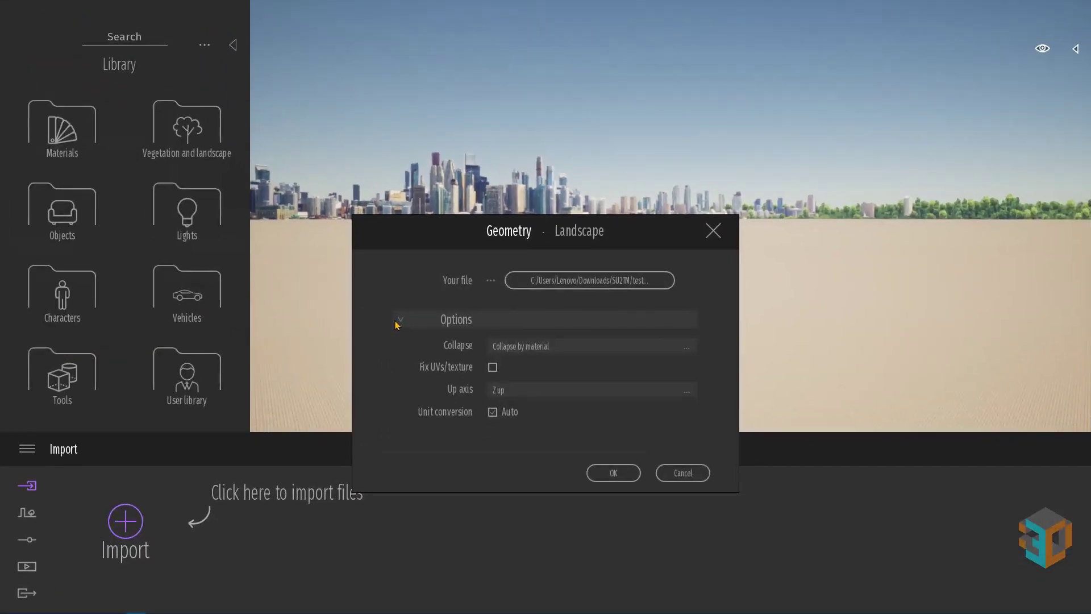
pyautogui.click(399, 319)
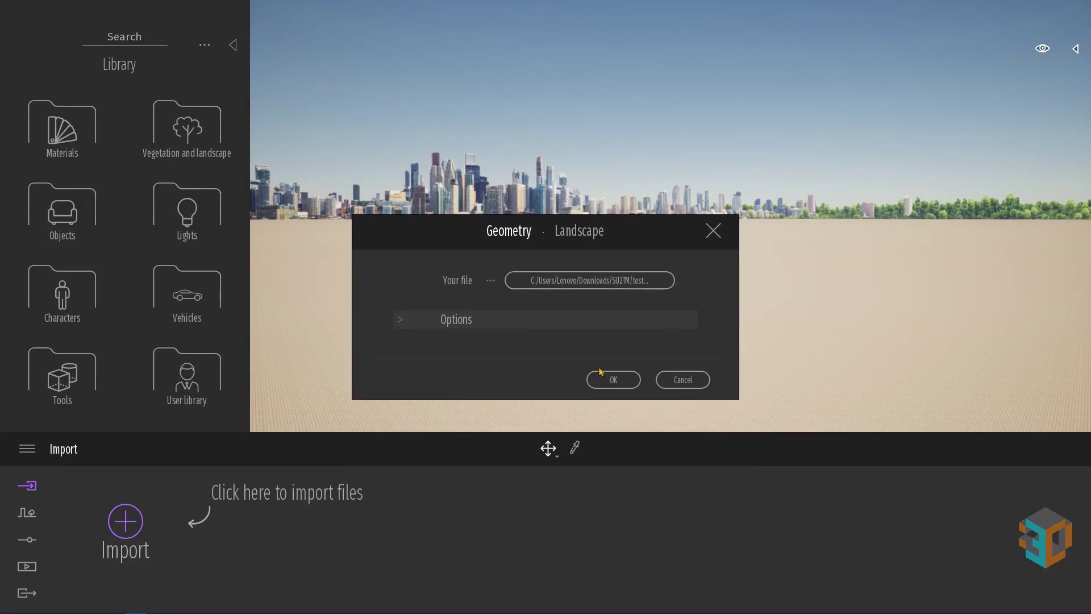
pyautogui.click(614, 379)
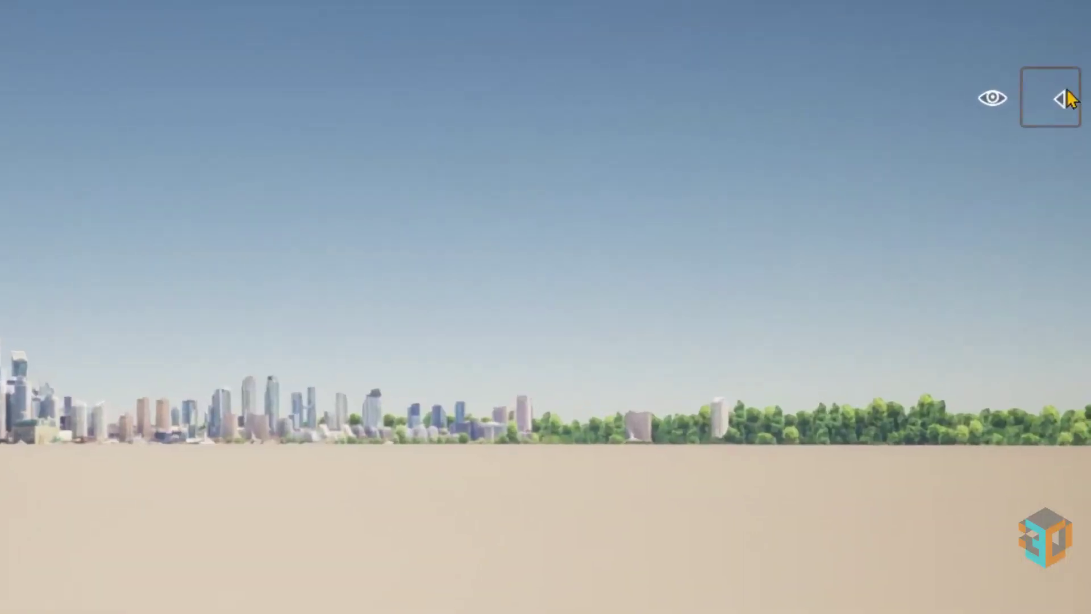
# Step: Find Kursi Kerja in the scene graph by searching 'Kurs' and zoom to it
pyautogui.click(1075, 48)
pyautogui.click(856, 71)
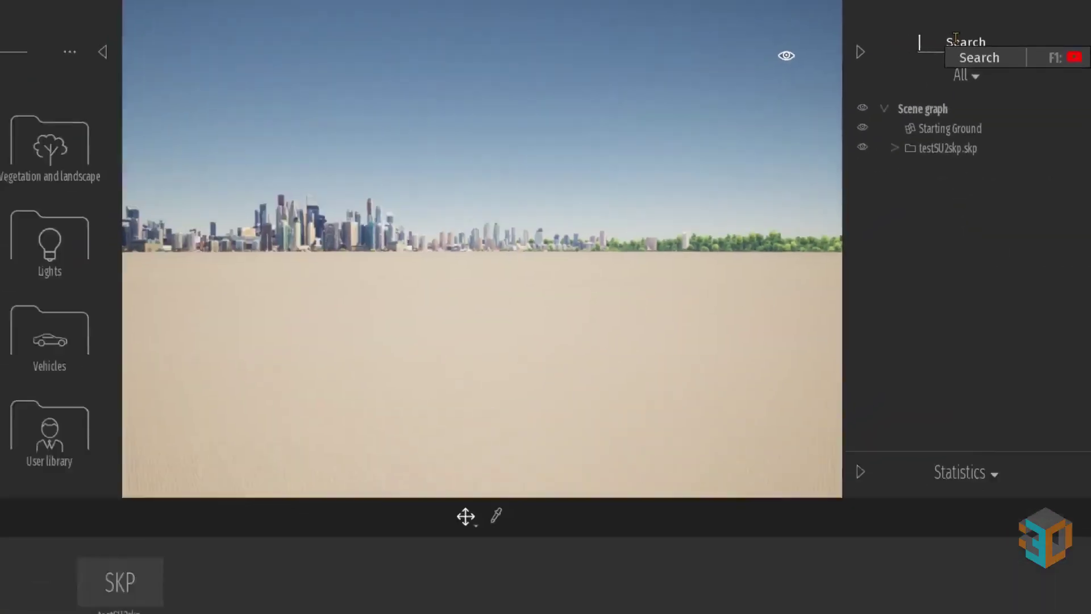
pyautogui.write('Kurs')
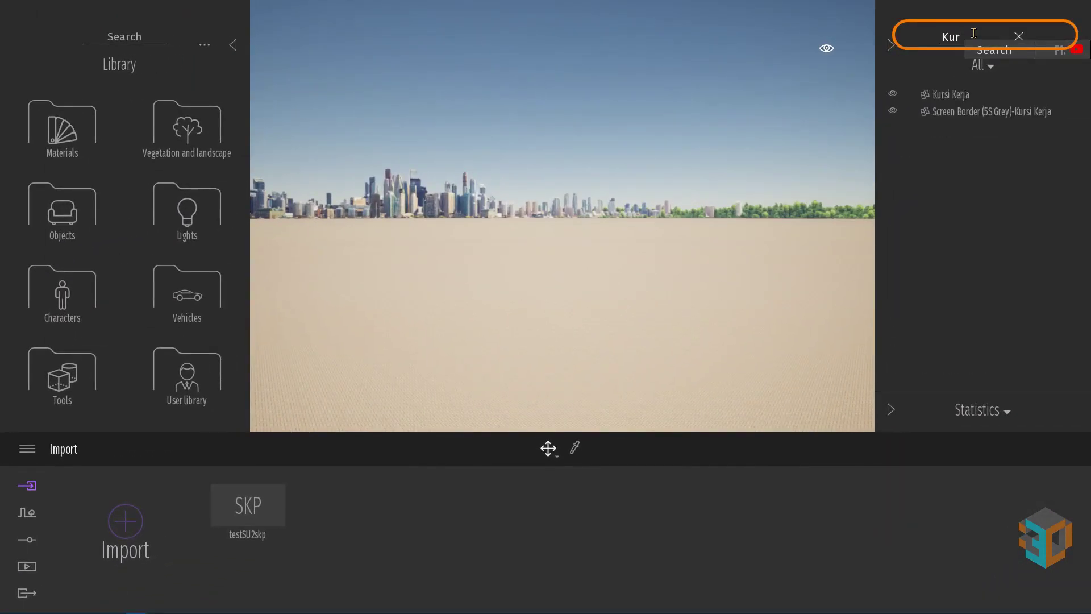
pyautogui.rightClick(964, 94)
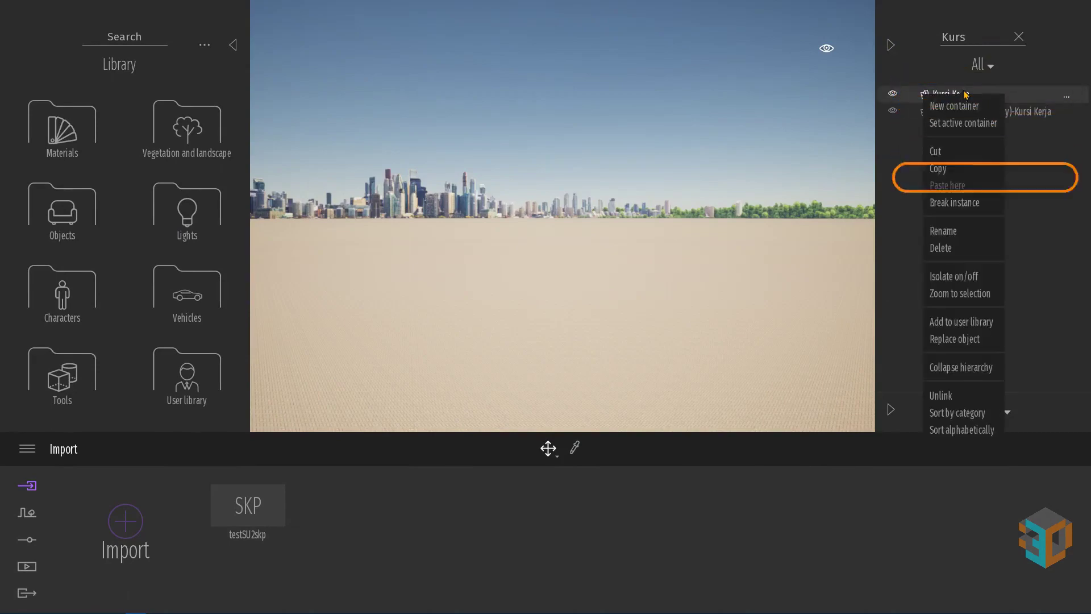
pyautogui.click(959, 293)
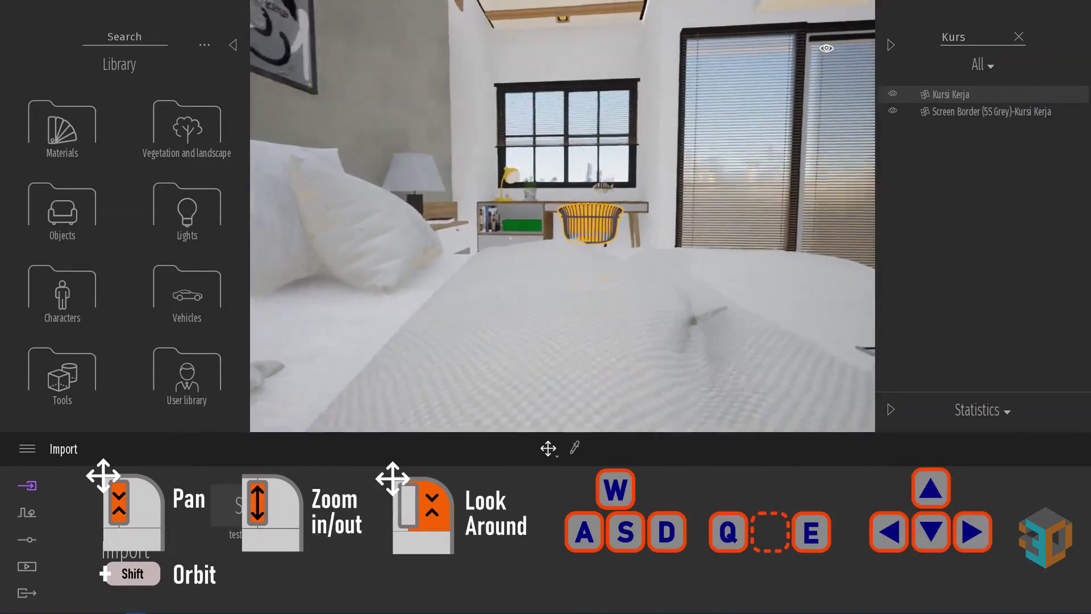
# Step: Hide the scene graph and library, then pull the camera back to frame the bedroom
pyautogui.click(891, 44)
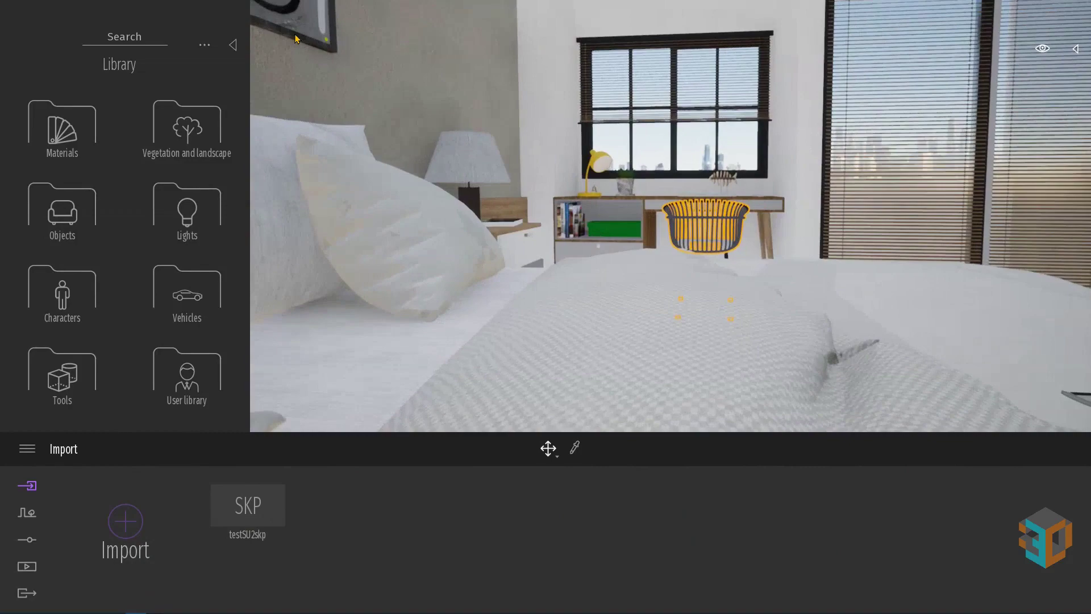
pyautogui.click(233, 45)
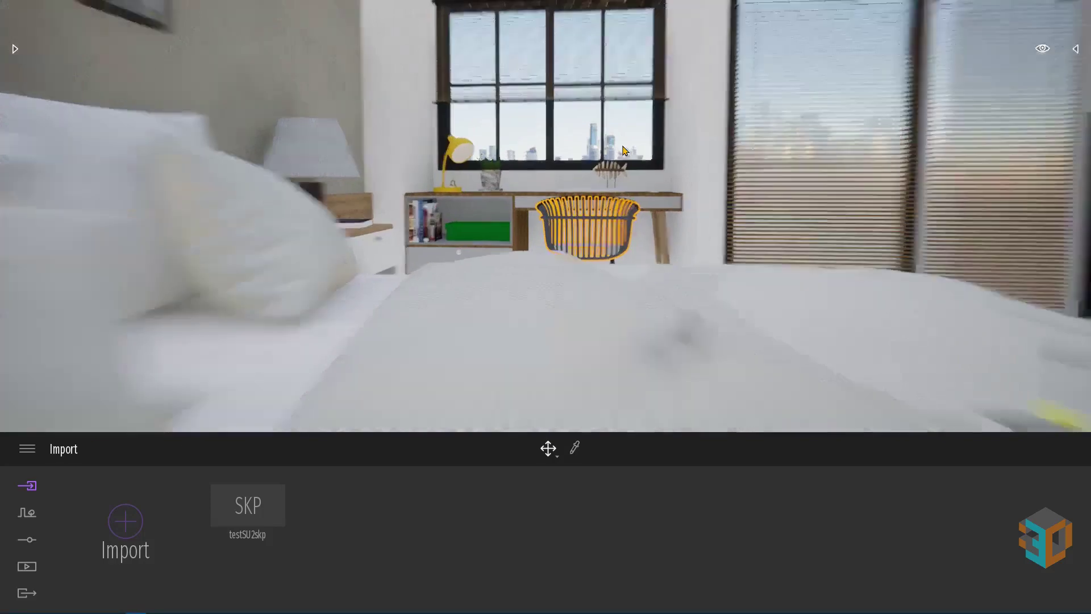
pyautogui.moveTo(624, 151); pyautogui.dragTo(568, 159, button='right')
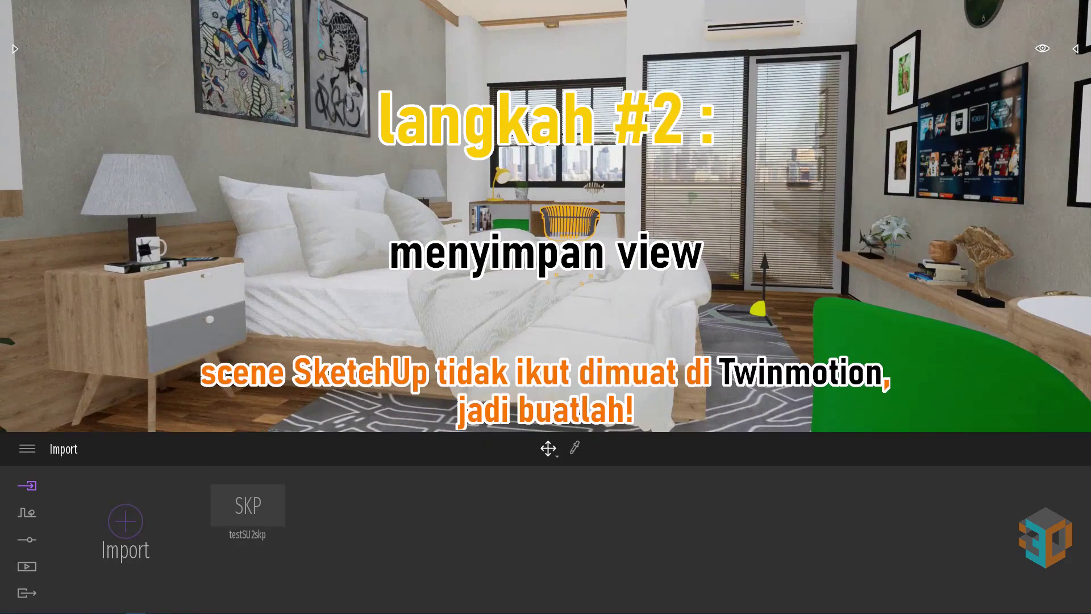
# Step: Create Image1 from the current bedroom view under Media > Image and open its settings
pyautogui.click(24, 568)
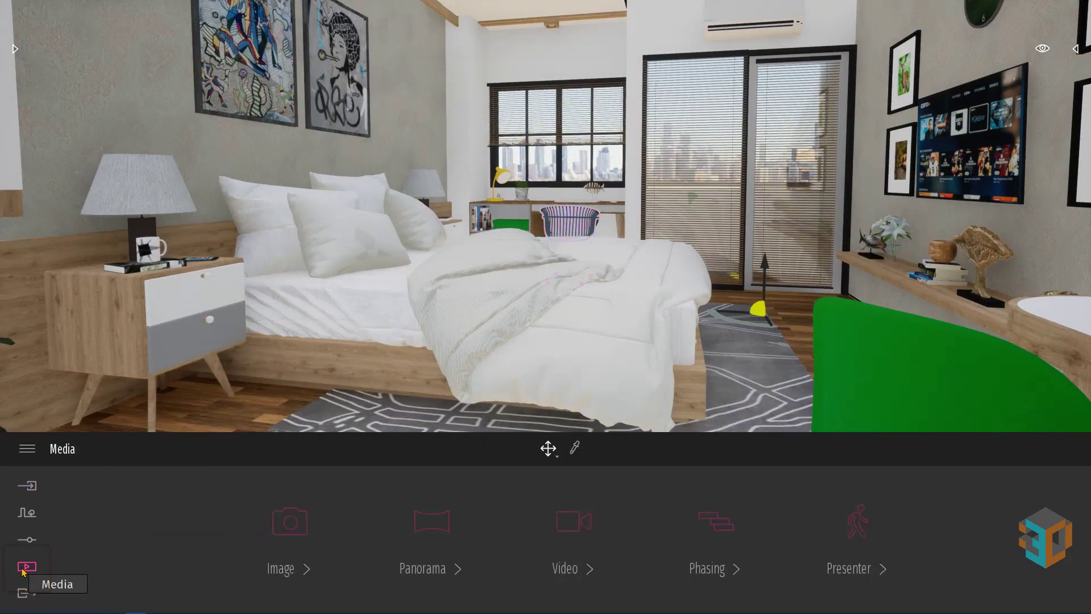
pyautogui.click(291, 537)
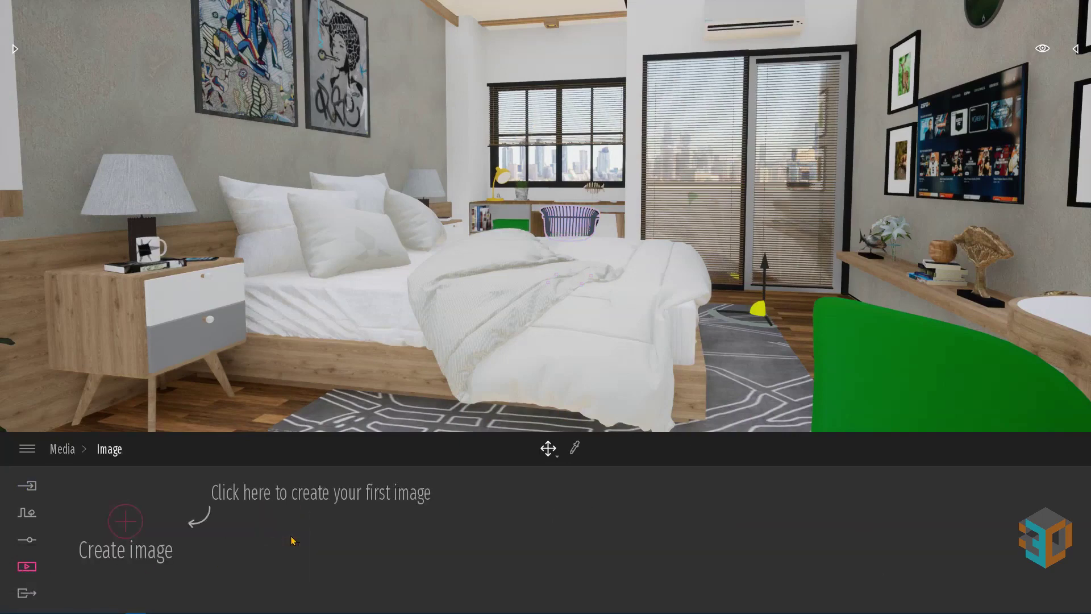
pyautogui.click(128, 524)
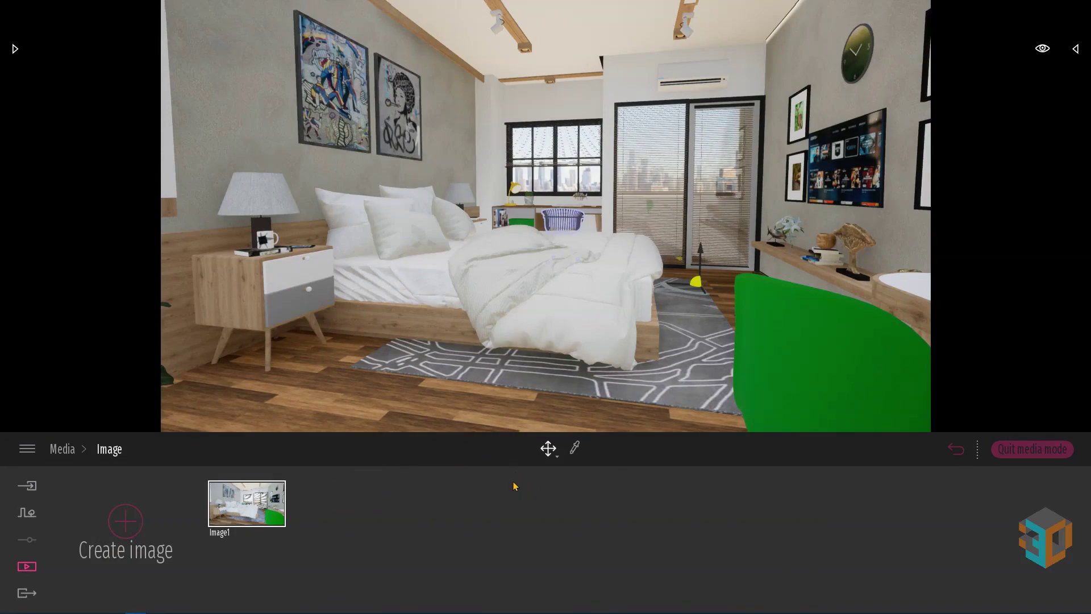
pyautogui.moveTo(247, 503)
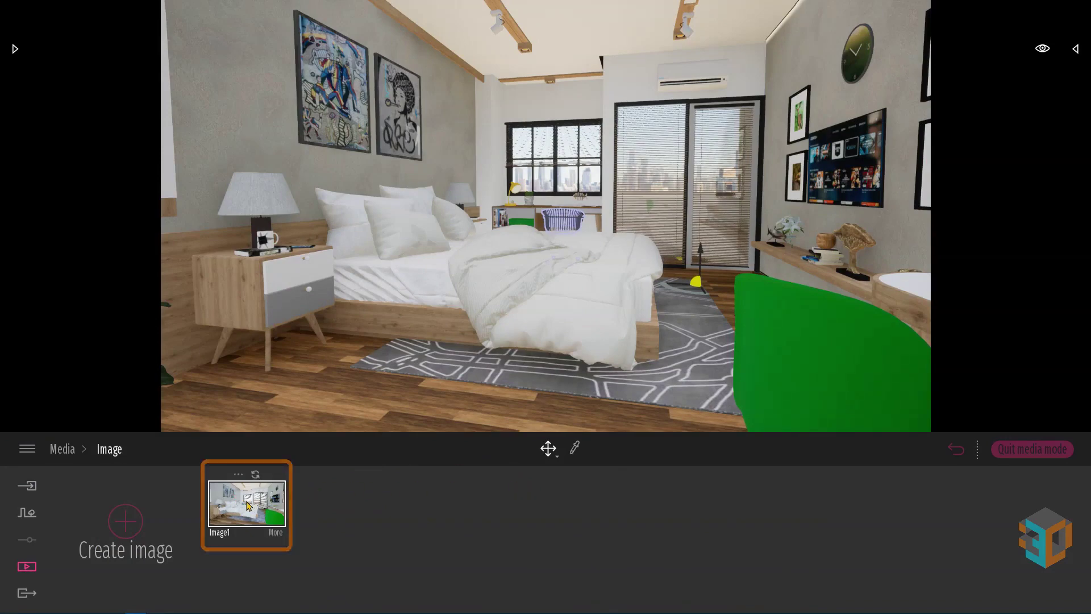
pyautogui.click(277, 533)
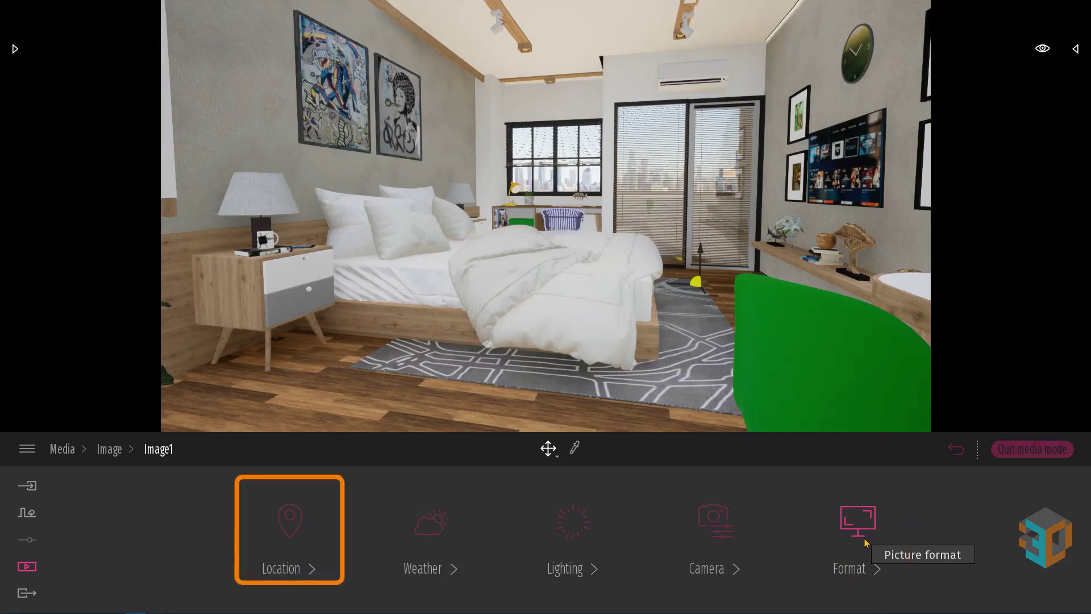
# Step: Pin Image1's location to Indonesia on the Localization world map
pyautogui.click(288, 534)
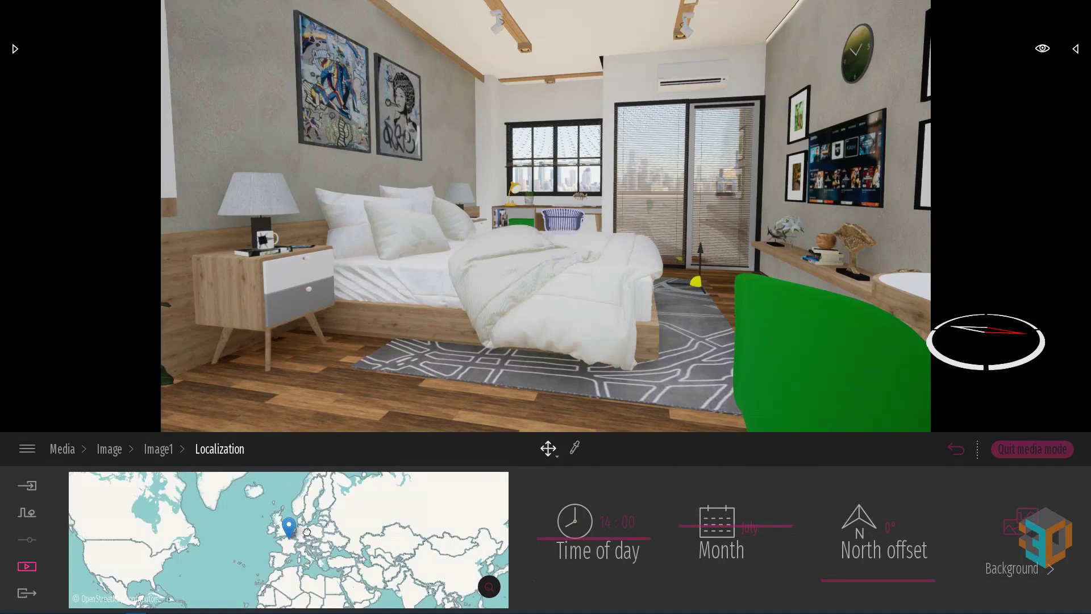
pyautogui.moveTo(306, 531); pyautogui.dragTo(271, 541)
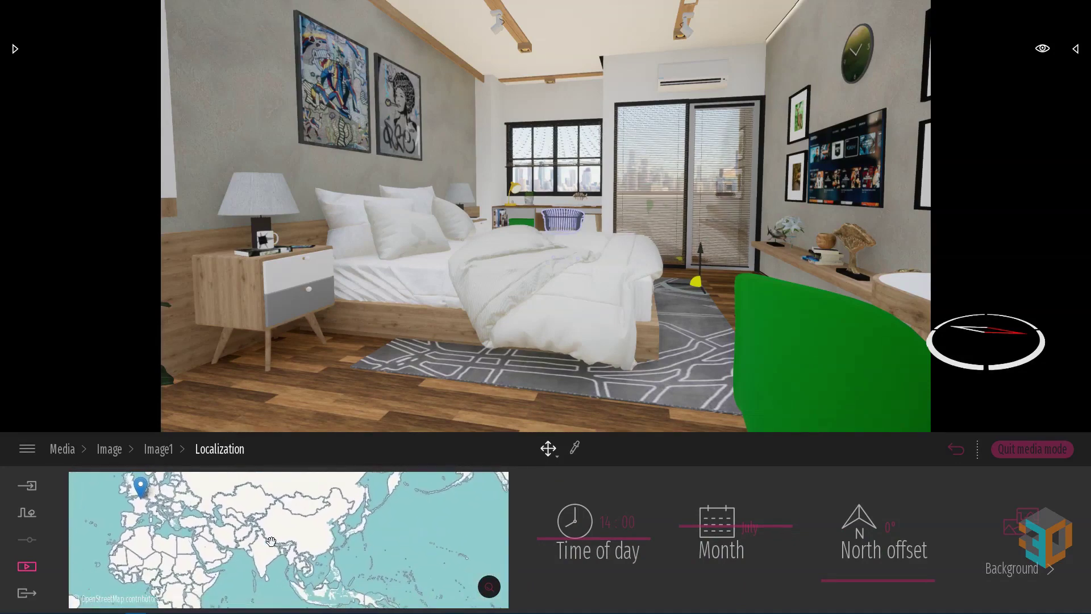
pyautogui.scroll(2, 271, 540)
pyautogui.scroll(3, 271, 541)
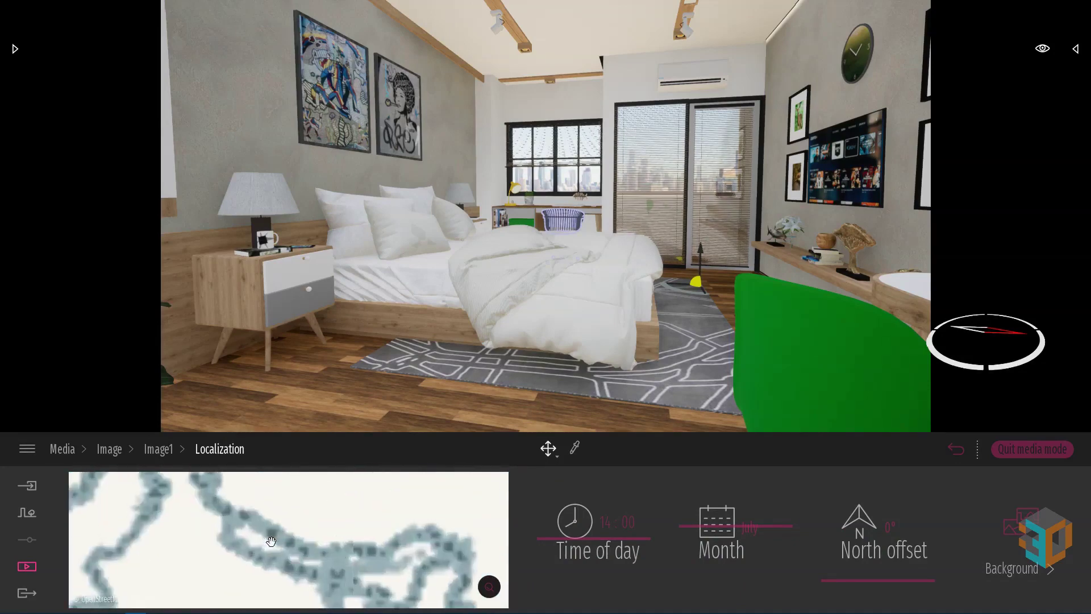
pyautogui.scroll(-5, 271, 540)
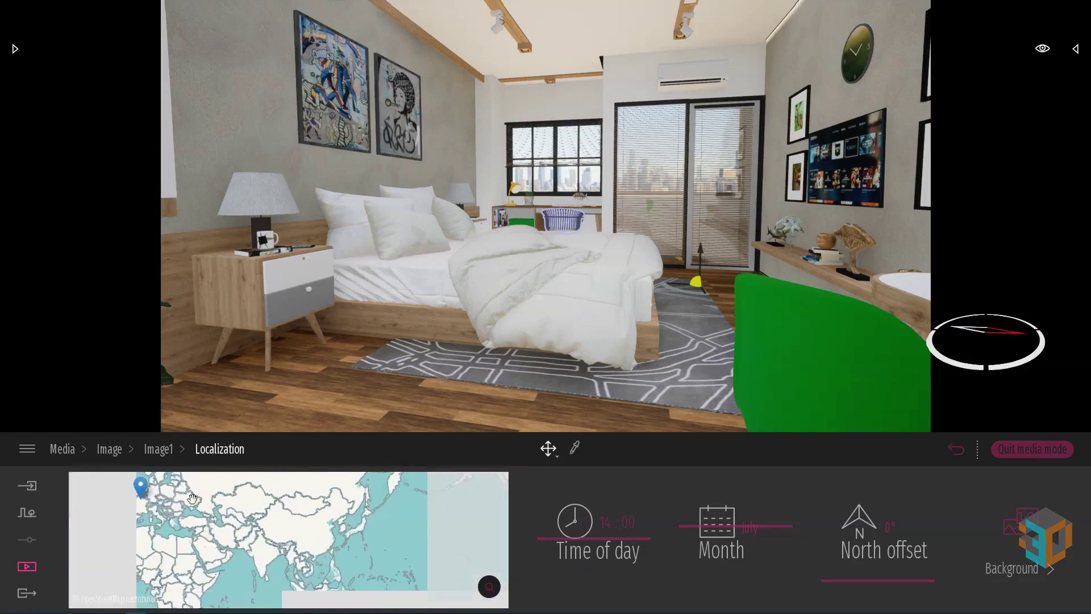
pyautogui.moveTo(142, 494); pyautogui.dragTo(321, 589)
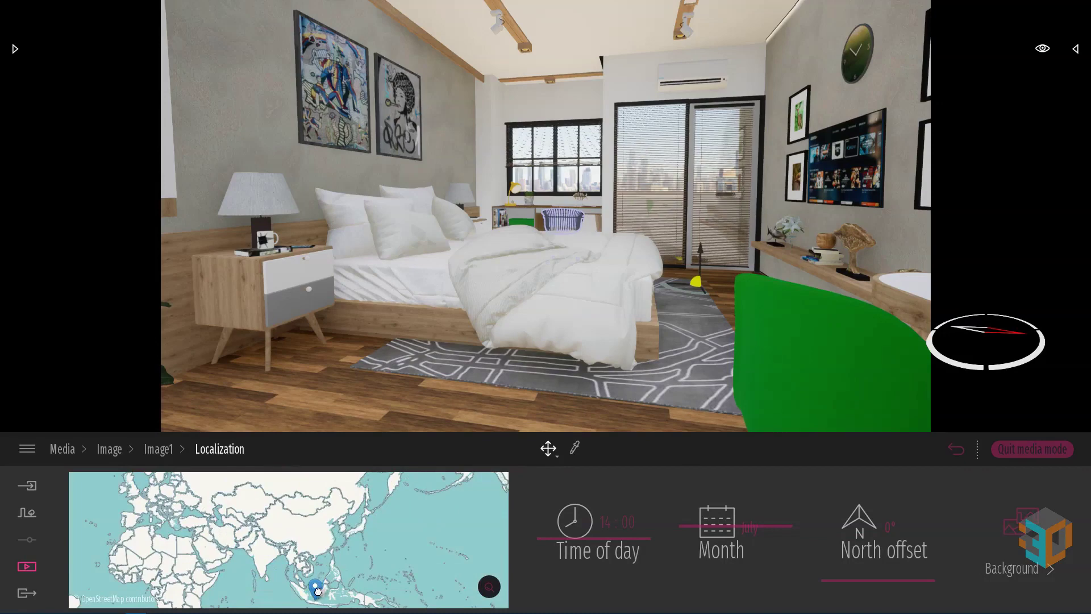
pyautogui.moveTo(344, 556); pyautogui.dragTo(336, 526)
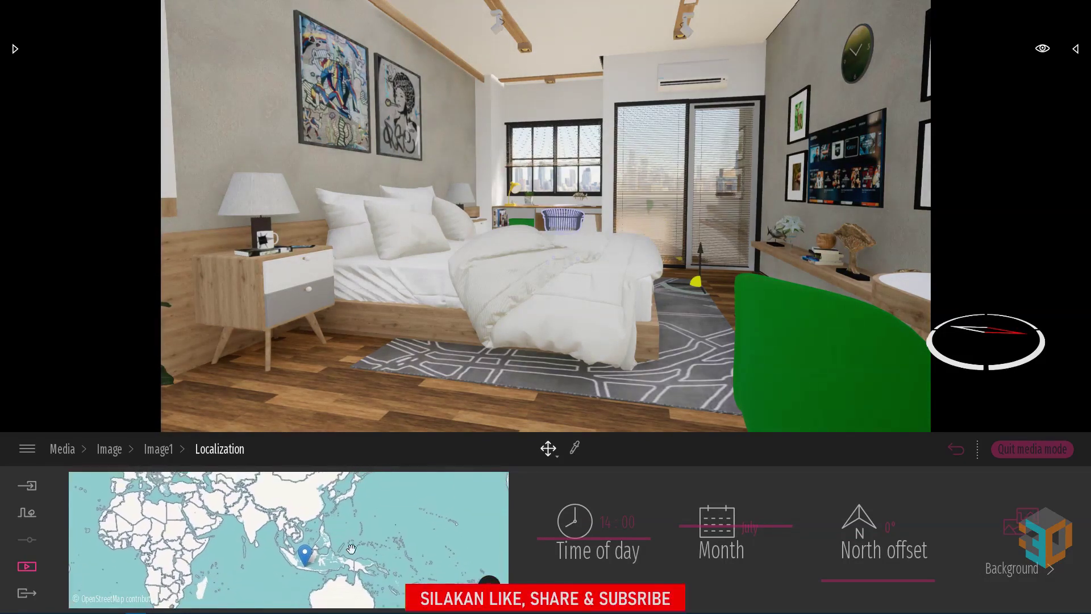
pyautogui.scroll(1, 357, 554)
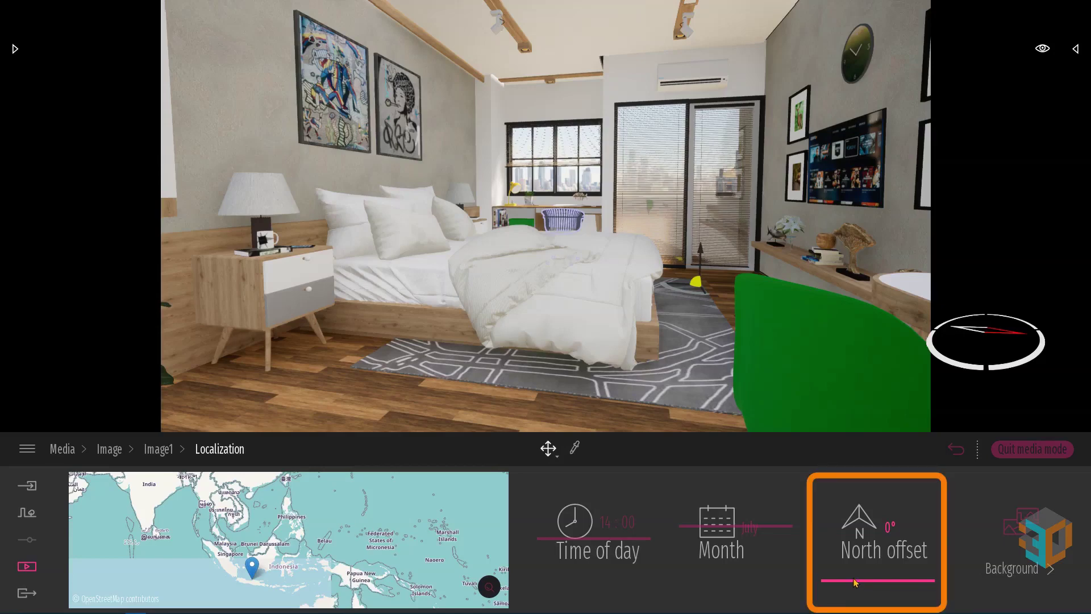
# Step: Set the North offset to 192°
pyautogui.moveTo(854, 581)
pyautogui.mouseDown()
pyautogui.moveTo(857, 517)
pyautogui.moveTo(856, 537)
pyautogui.mouseUp()
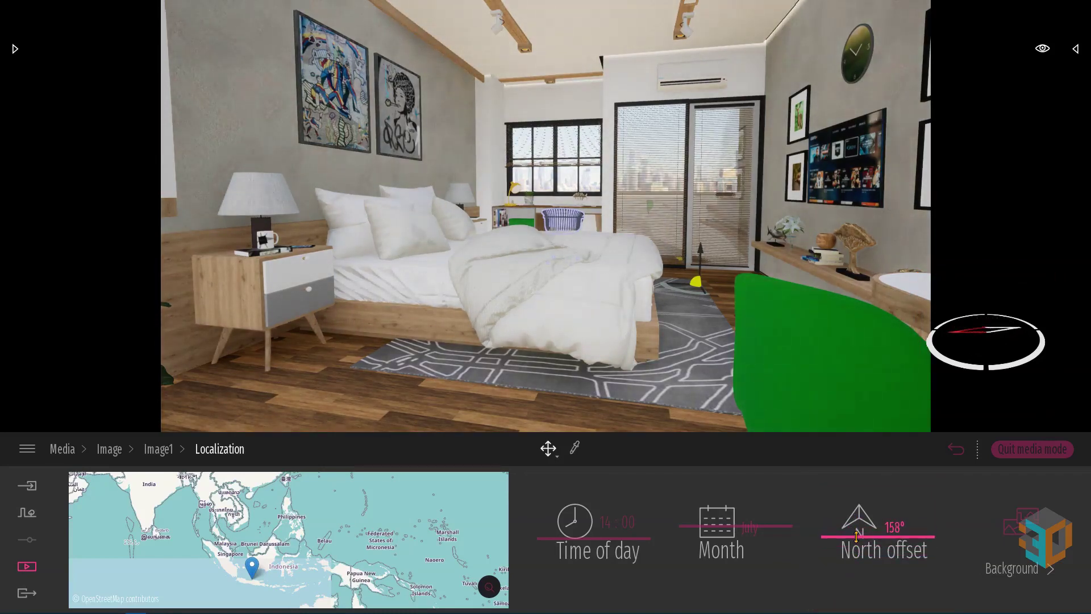
pyautogui.doubleClick(895, 527)
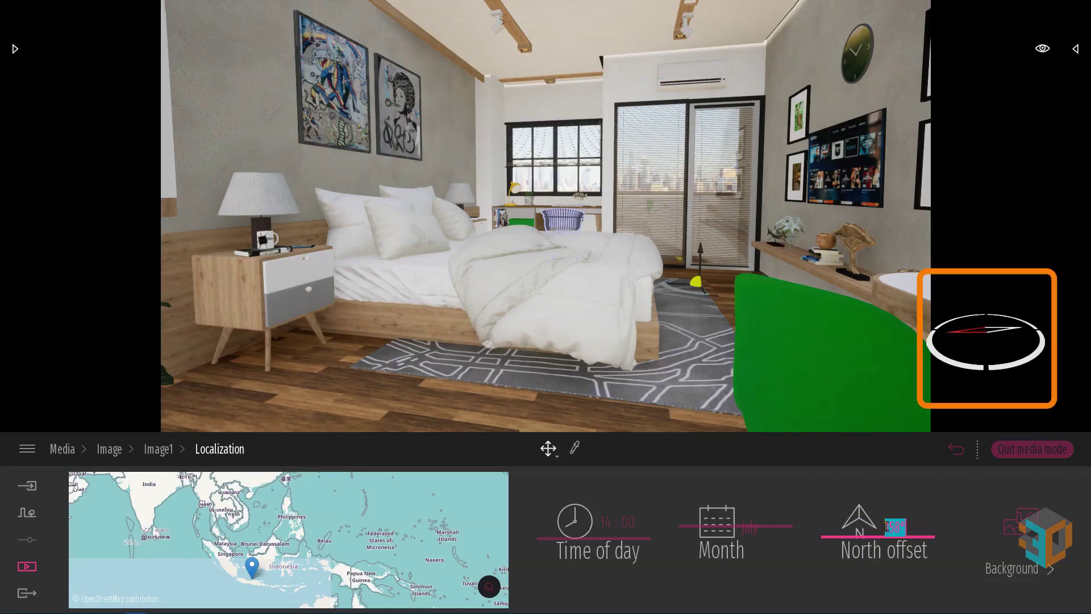
pyautogui.press('BackSpace')
pyautogui.press('Return')
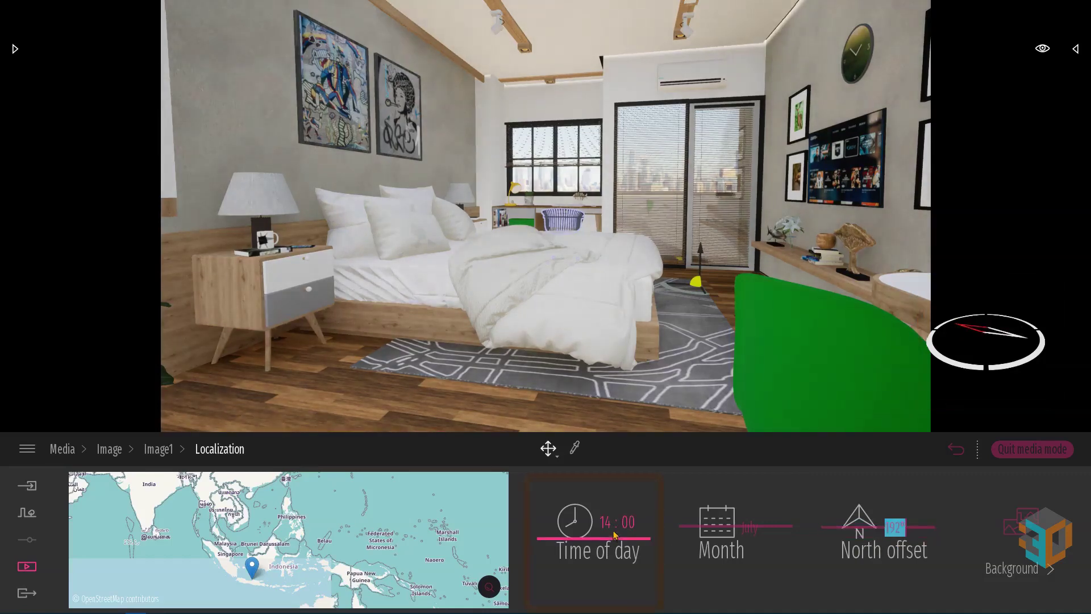
# Step: Set the time of day to 07:13 and the month to February
pyautogui.moveTo(611, 542); pyautogui.dragTo(629, 513)
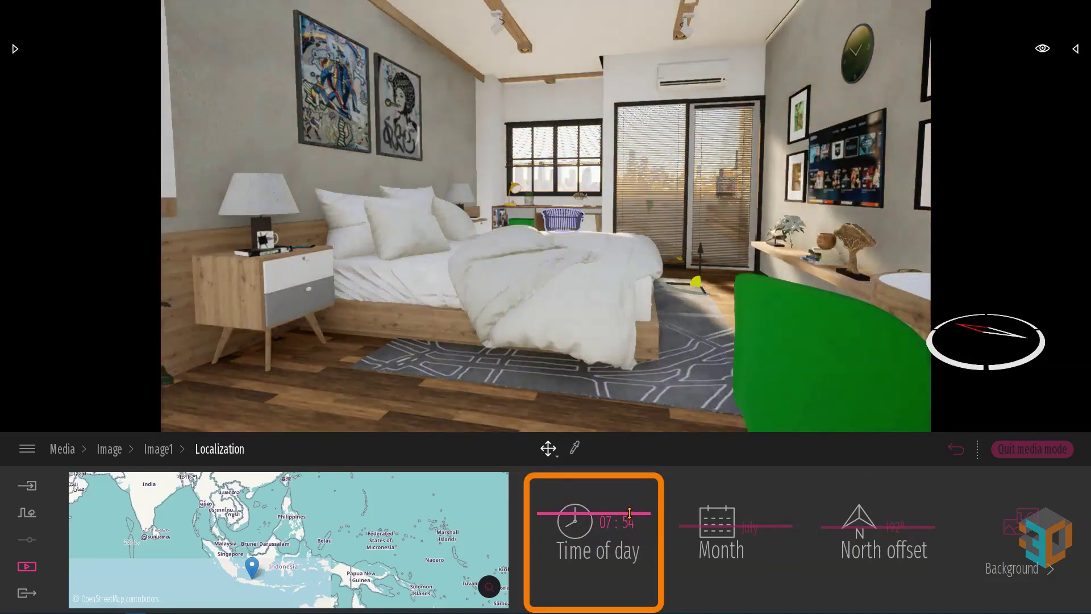
pyautogui.write('13')
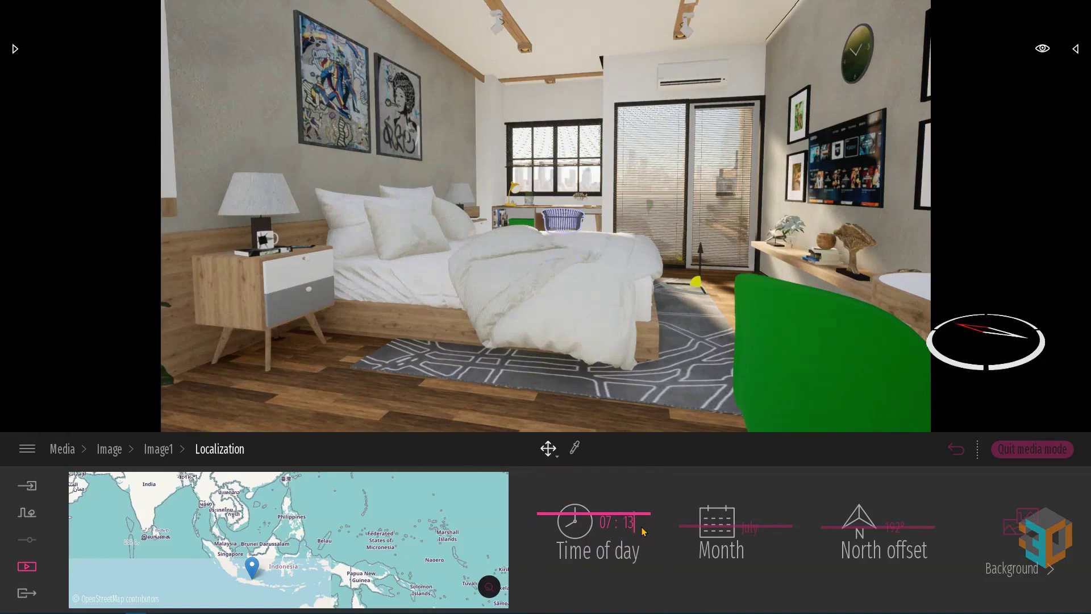
pyautogui.press('Return')
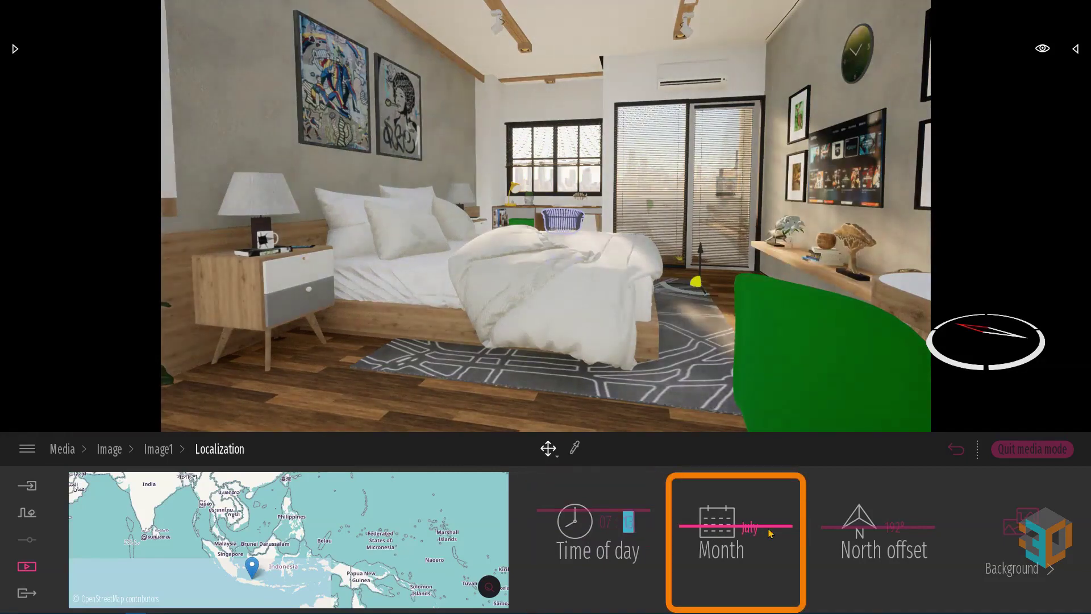
pyautogui.moveTo(770, 543); pyautogui.dragTo(767, 565)
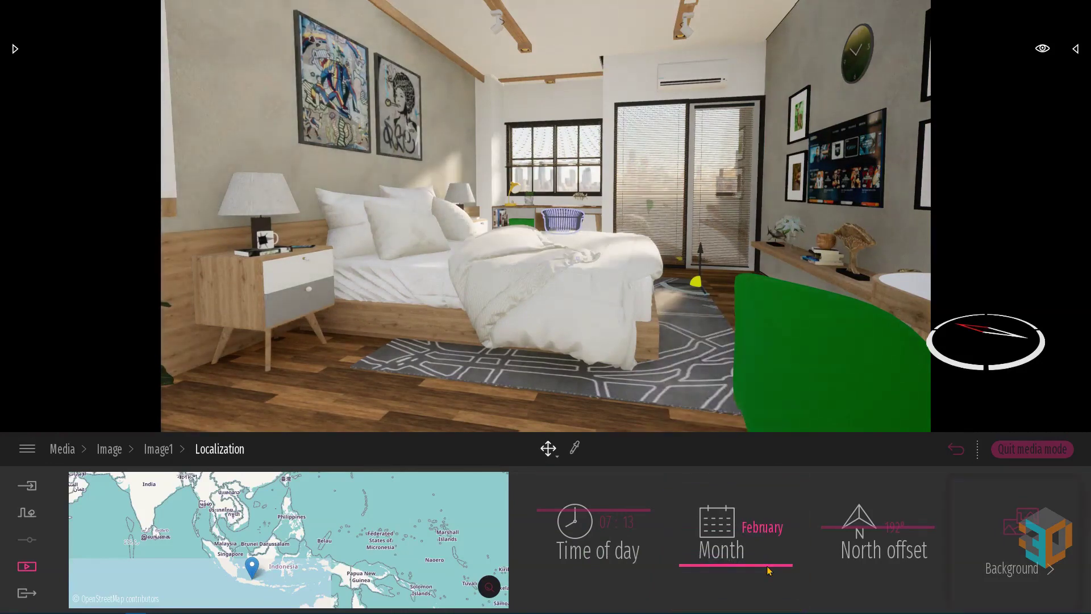
# Step: Choose the Countryside picture from the Background gallery
pyautogui.click(1041, 571)
pyautogui.click(517, 527)
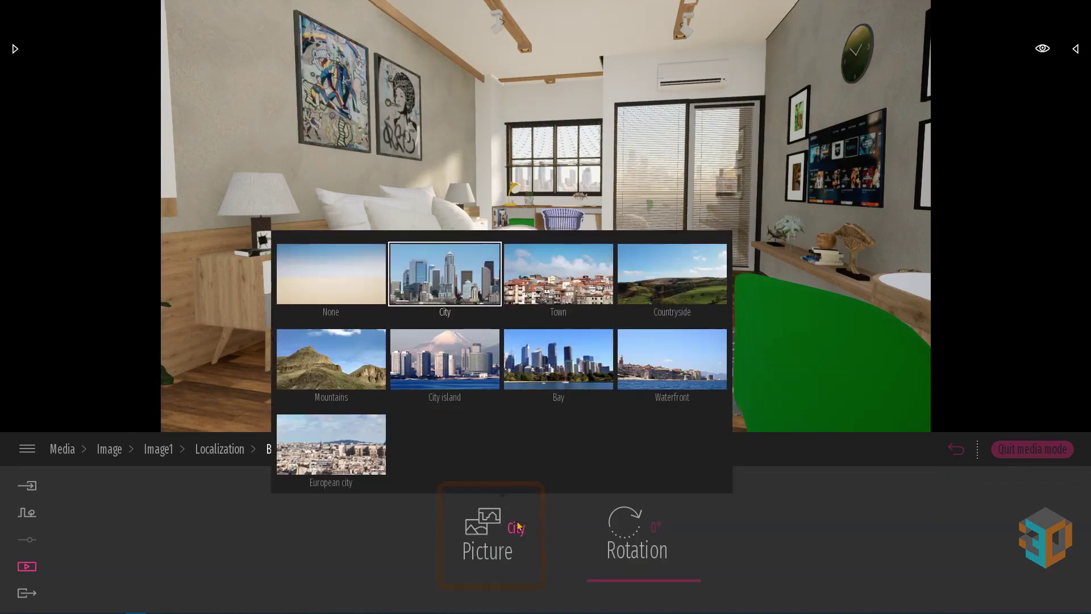
pyautogui.click(671, 274)
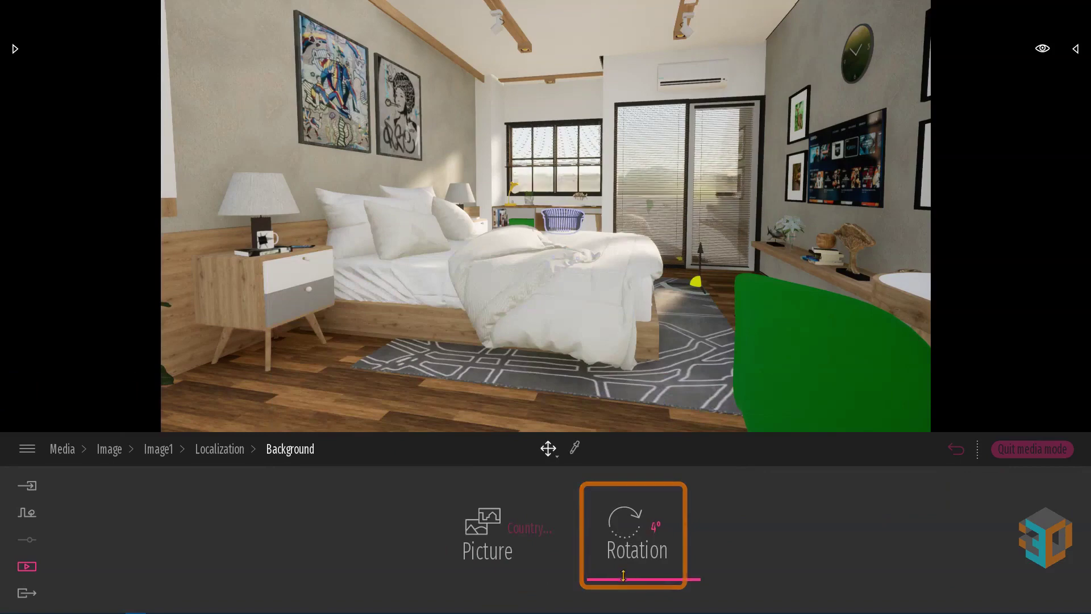
# Step: Rotate the background to 176° and return to Image1's main settings
pyautogui.moveTo(623, 583)
pyautogui.mouseDown()
pyautogui.moveTo(621, 555)
pyautogui.moveTo(661, 531)
pyautogui.mouseUp()
pyautogui.doubleClick(660, 530)
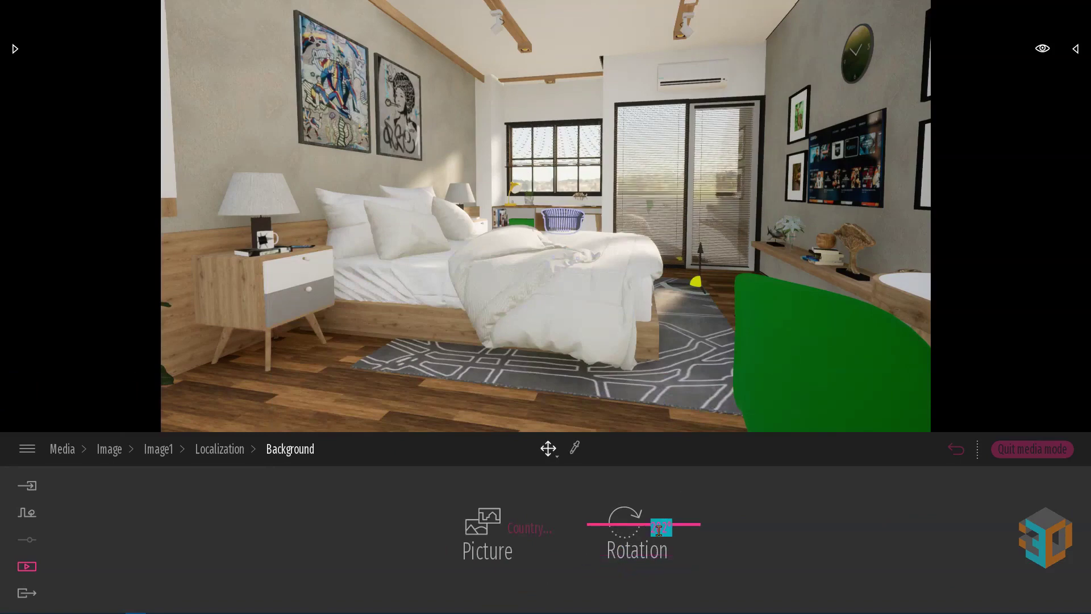
pyautogui.write('176')
pyautogui.press('Return')
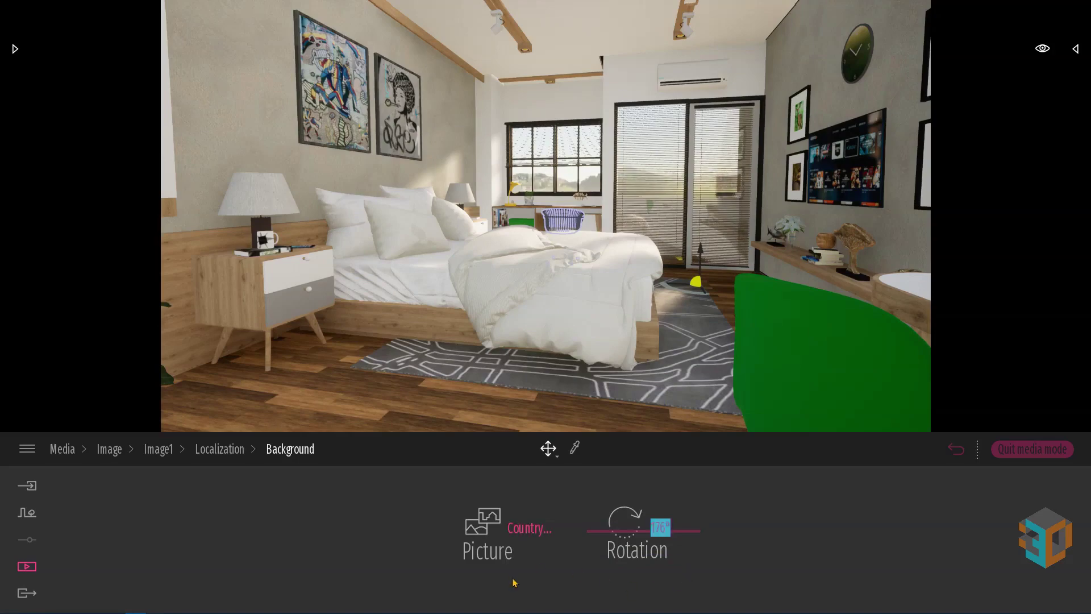
pyautogui.click(218, 453)
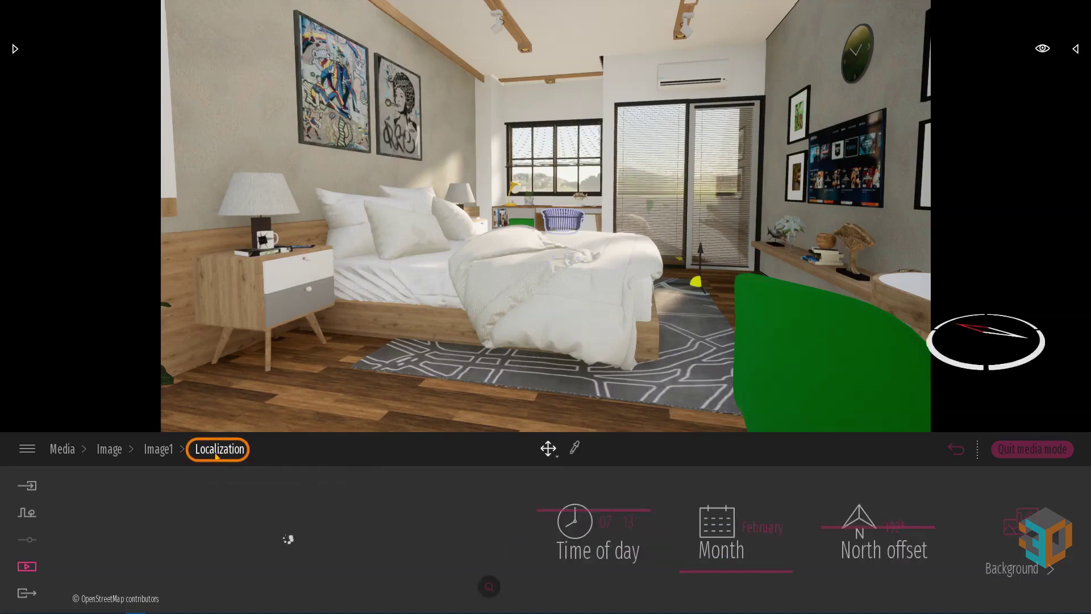
pyautogui.click(159, 450)
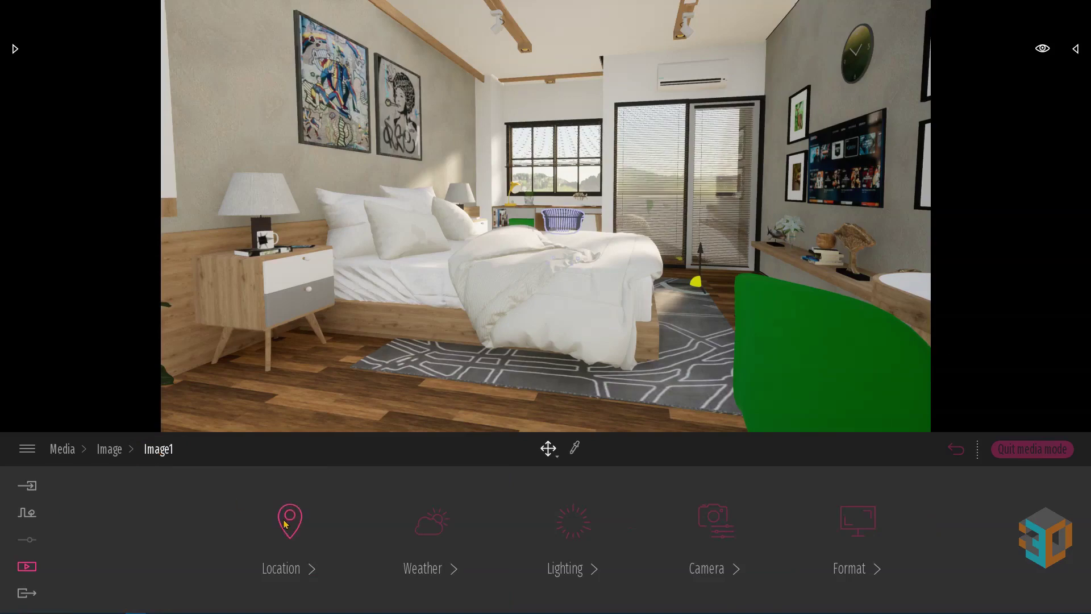
# Step: Shift the Weather marker to partly cloudy and adjust the Season, then return to Image1's settings
pyautogui.click(423, 554)
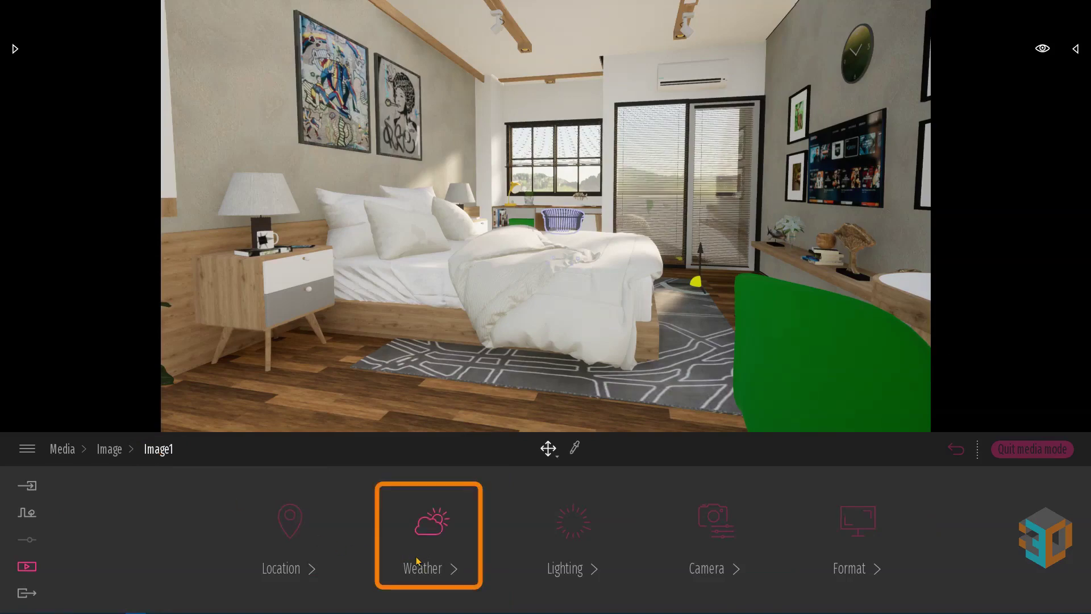
pyautogui.click(416, 560)
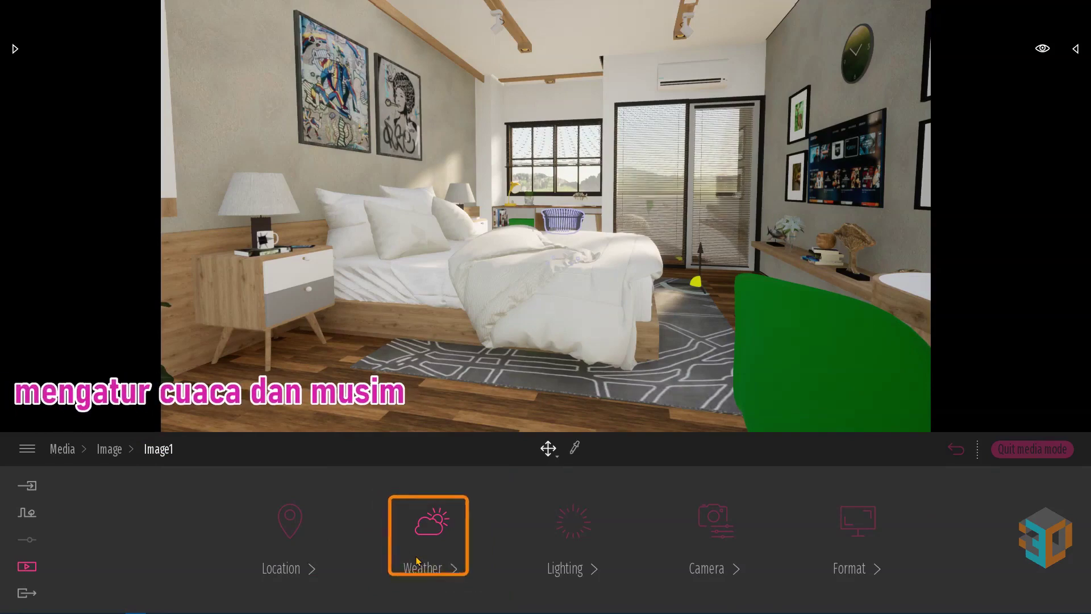
pyautogui.click(239, 568)
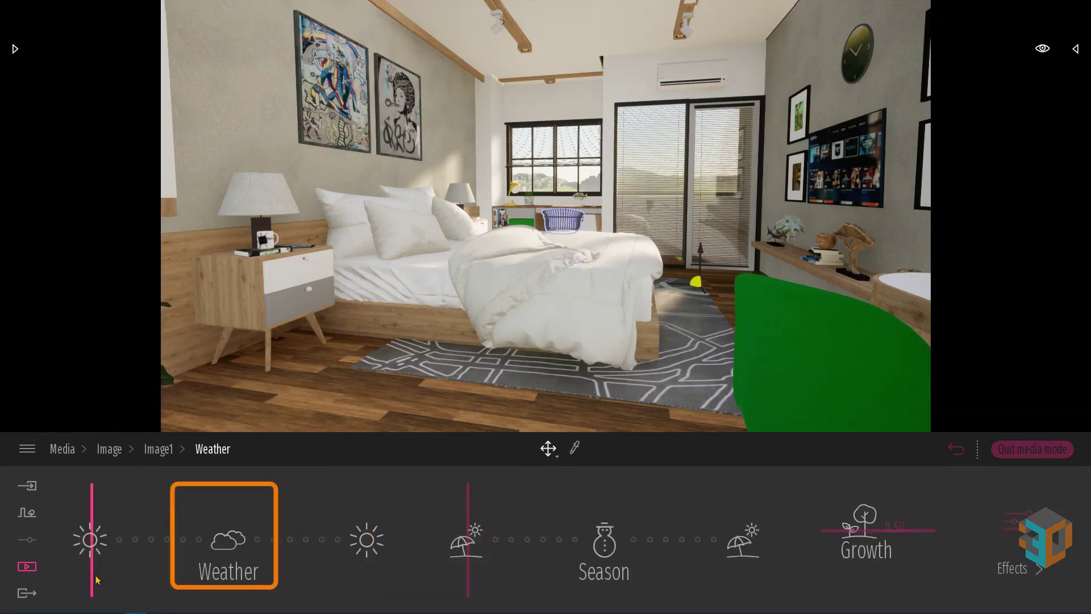
pyautogui.moveTo(91, 581)
pyautogui.mouseDown()
pyautogui.moveTo(258, 578)
pyautogui.moveTo(169, 577)
pyautogui.mouseUp()
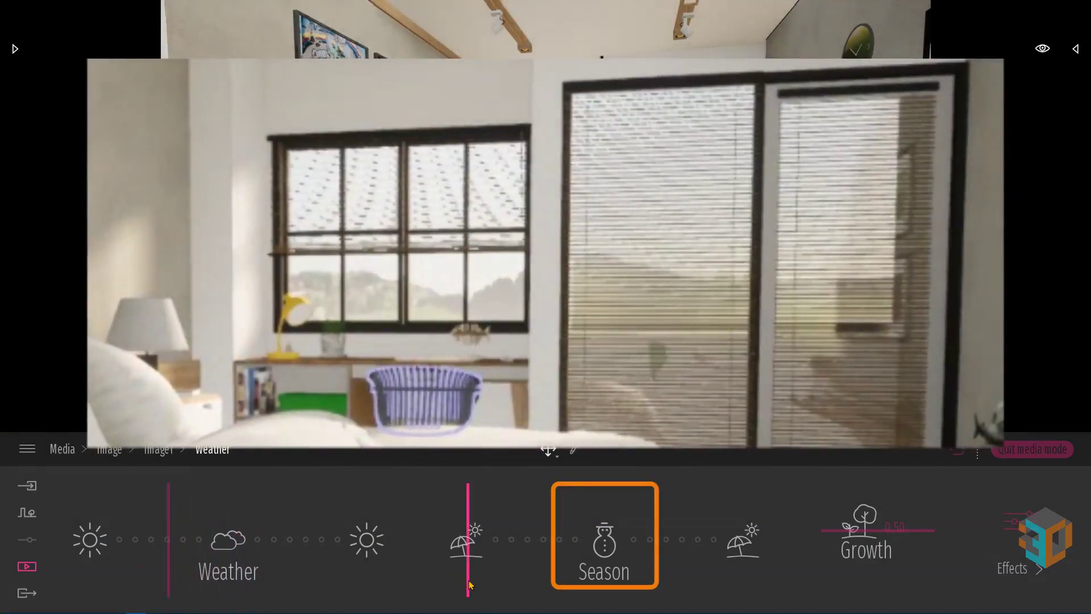
pyautogui.moveTo(468, 580)
pyautogui.mouseDown()
pyautogui.moveTo(601, 582)
pyautogui.moveTo(441, 586)
pyautogui.mouseUp()
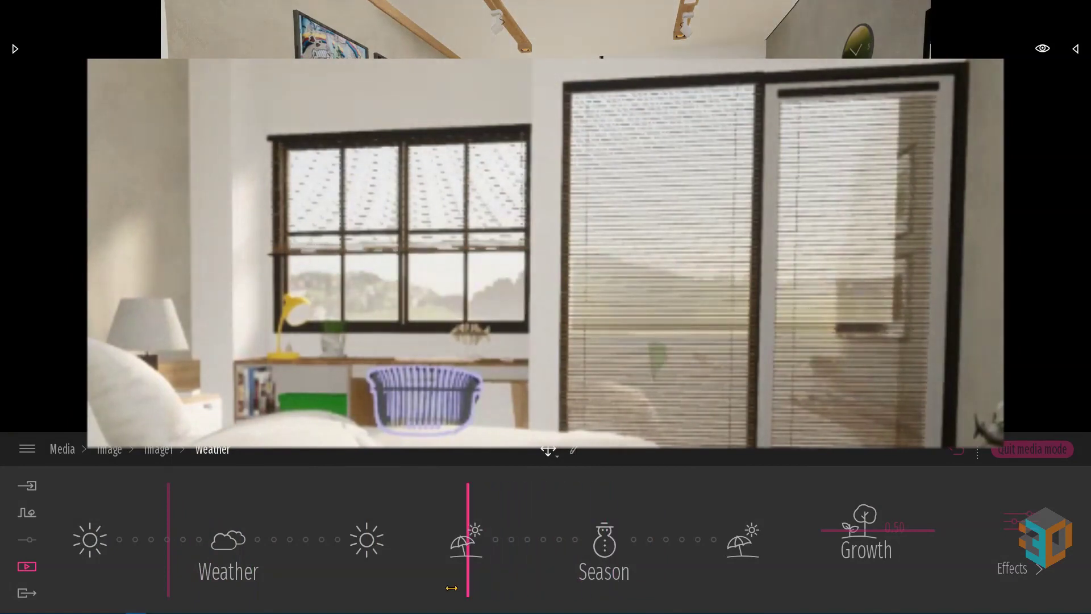
pyautogui.moveTo(168, 568); pyautogui.dragTo(154, 573)
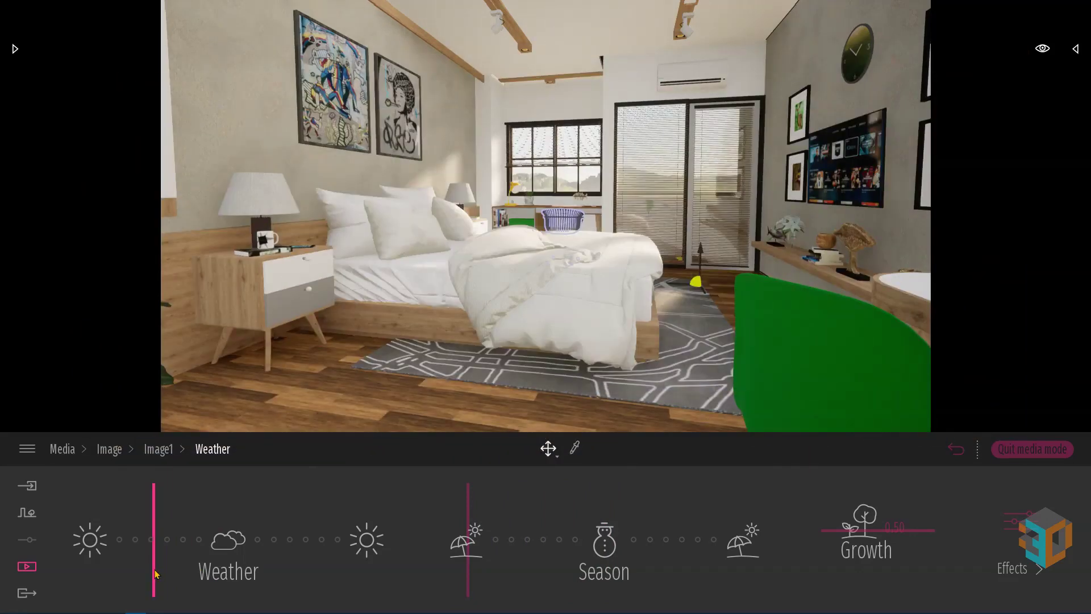
pyautogui.click(158, 450)
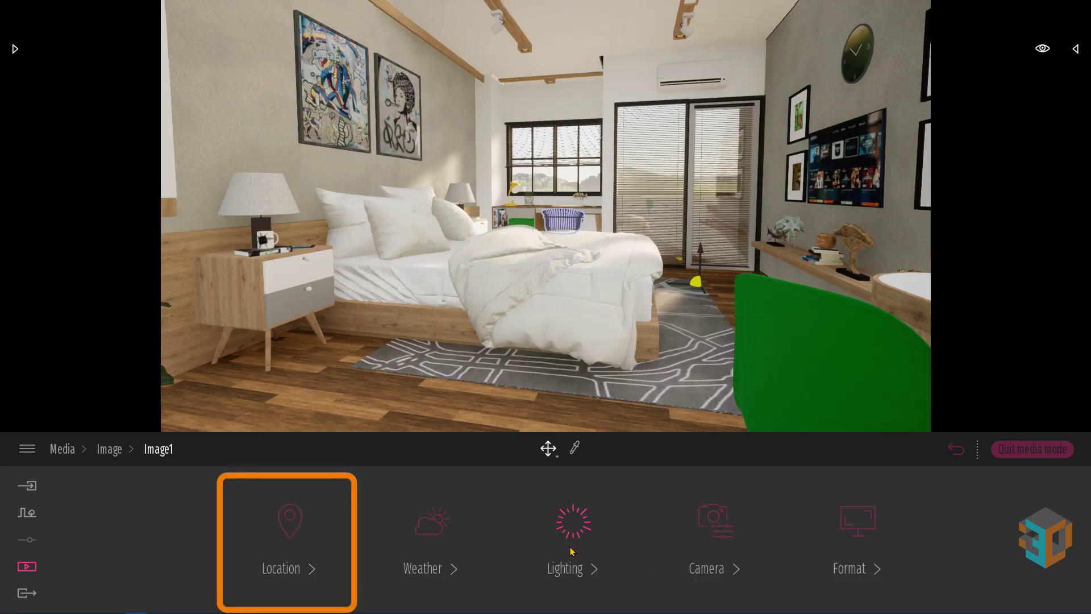
# Step: Lower Image1's exposure to -0.85 in the Lighting settings
pyautogui.click(571, 551)
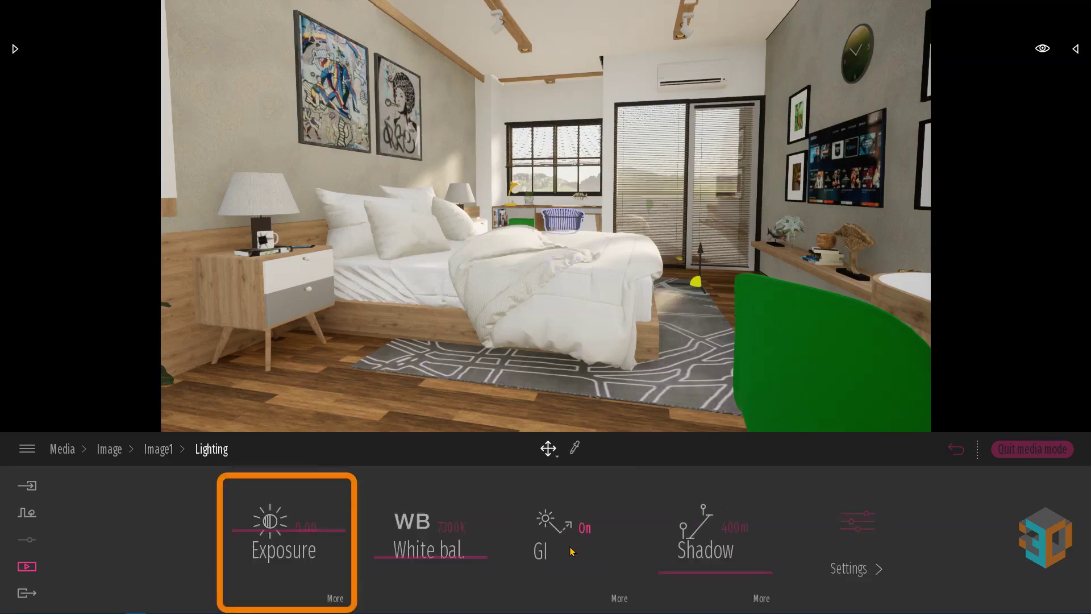
pyautogui.doubleClick(324, 529)
pyautogui.write('-0')
pyautogui.write('.85')
pyautogui.press('Return')
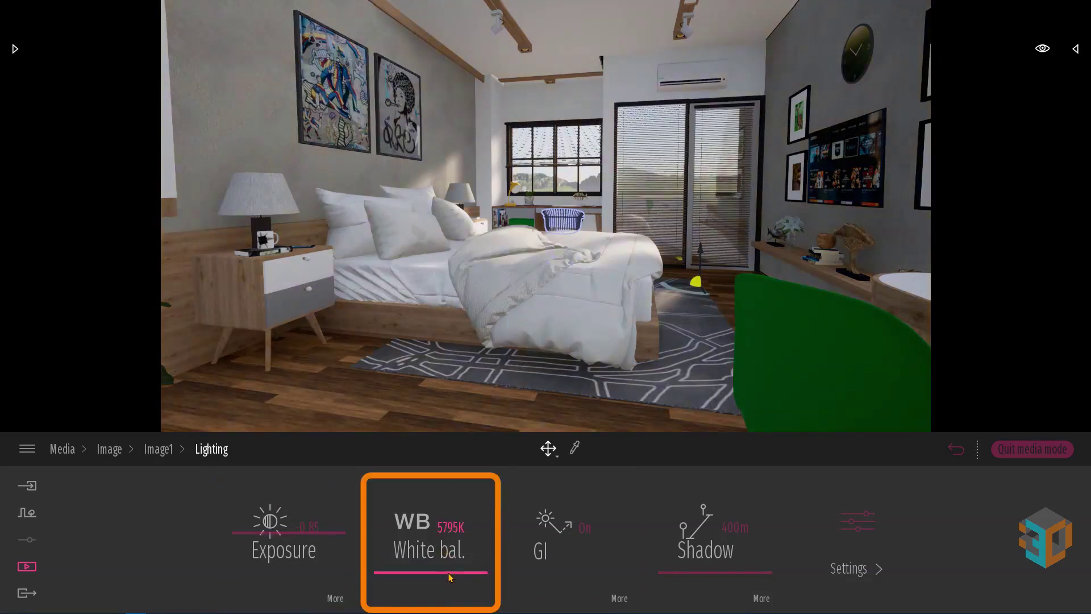
# Step: Set white balance to 10000K, keep GI on, and cut shadow distance to 10m
pyautogui.moveTo(450, 574); pyautogui.dragTo(473, 529)
pyautogui.doubleClick(452, 527)
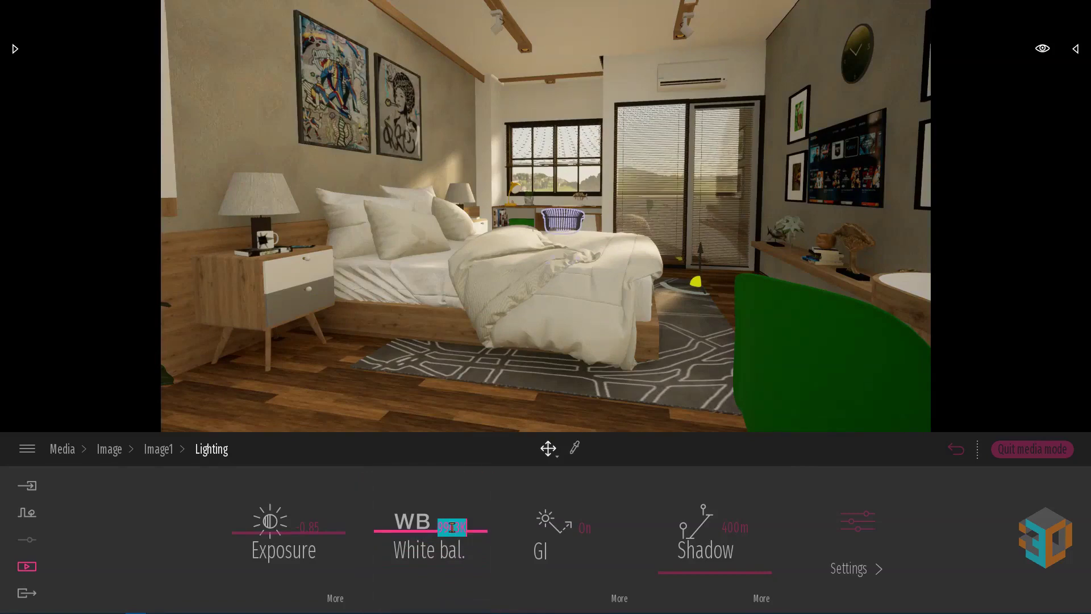
pyautogui.click(557, 593)
pyautogui.click(557, 592)
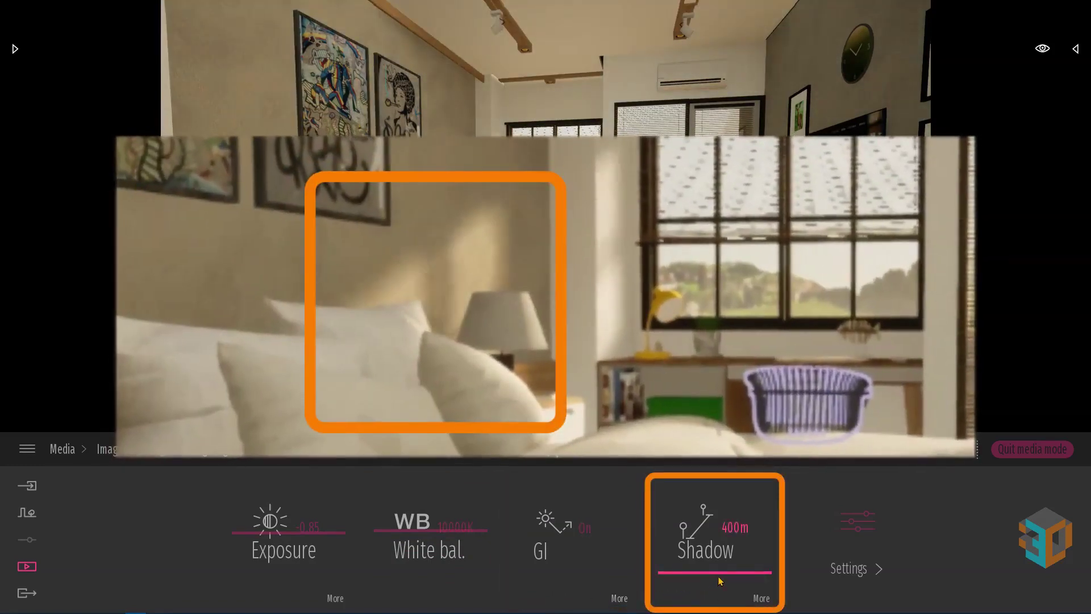
pyautogui.moveTo(716, 589); pyautogui.dragTo(715, 595)
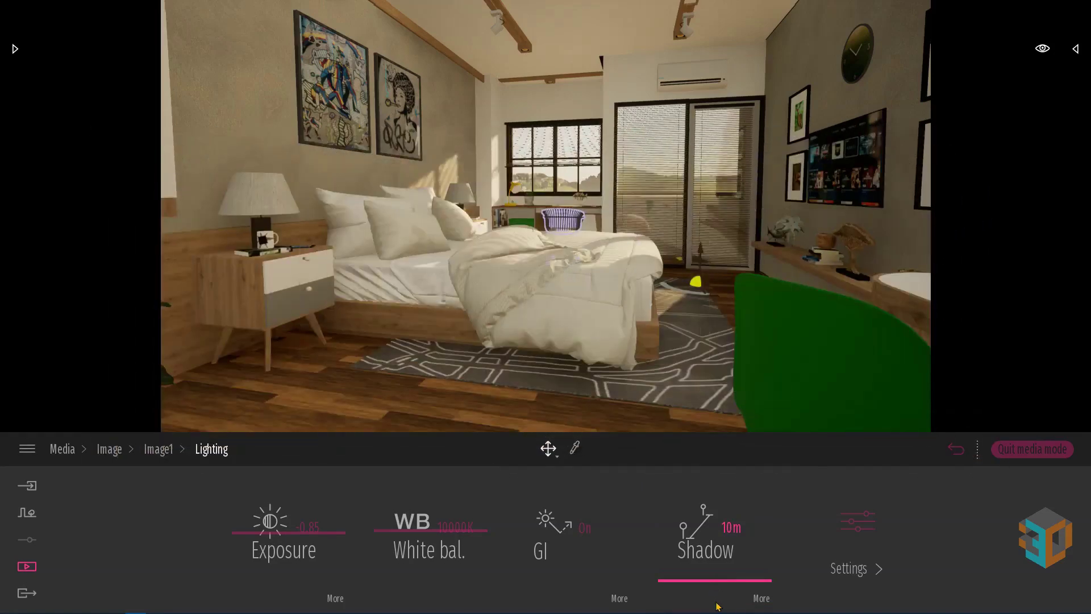
# Step: Reduce Image1's sun reflection and ambient light to 0.00, then return to the main categories
pyautogui.click(870, 572)
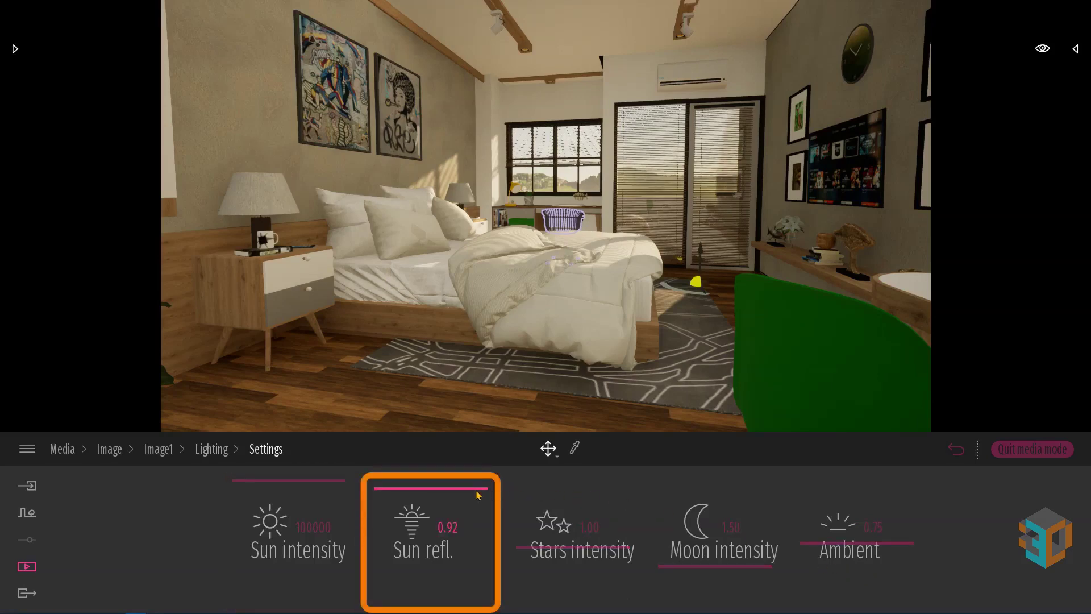
pyautogui.moveTo(476, 494); pyautogui.dragTo(476, 610)
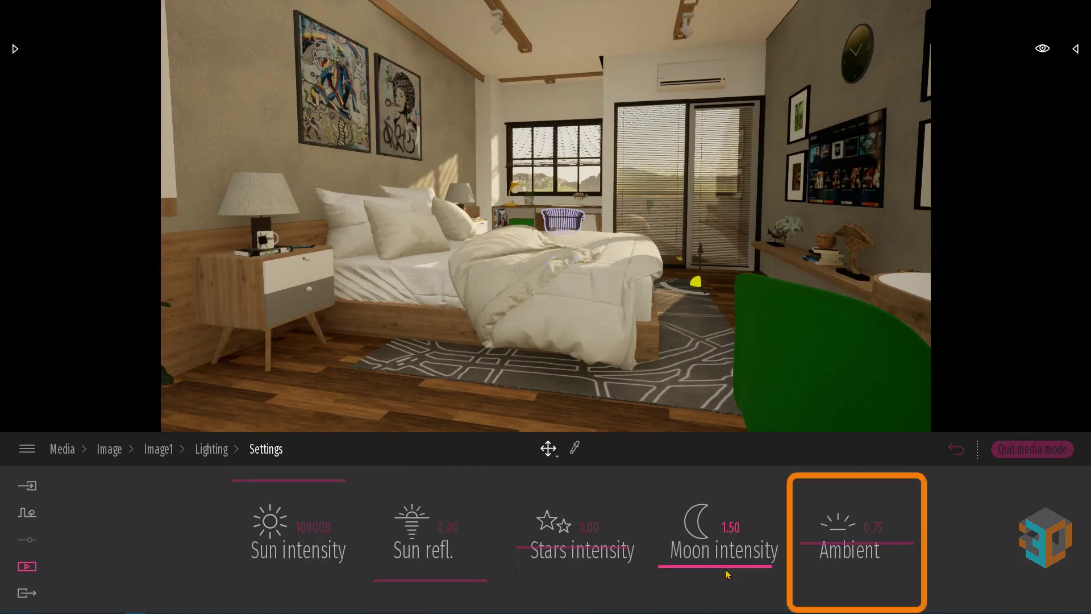
pyautogui.moveTo(893, 544); pyautogui.dragTo(892, 591)
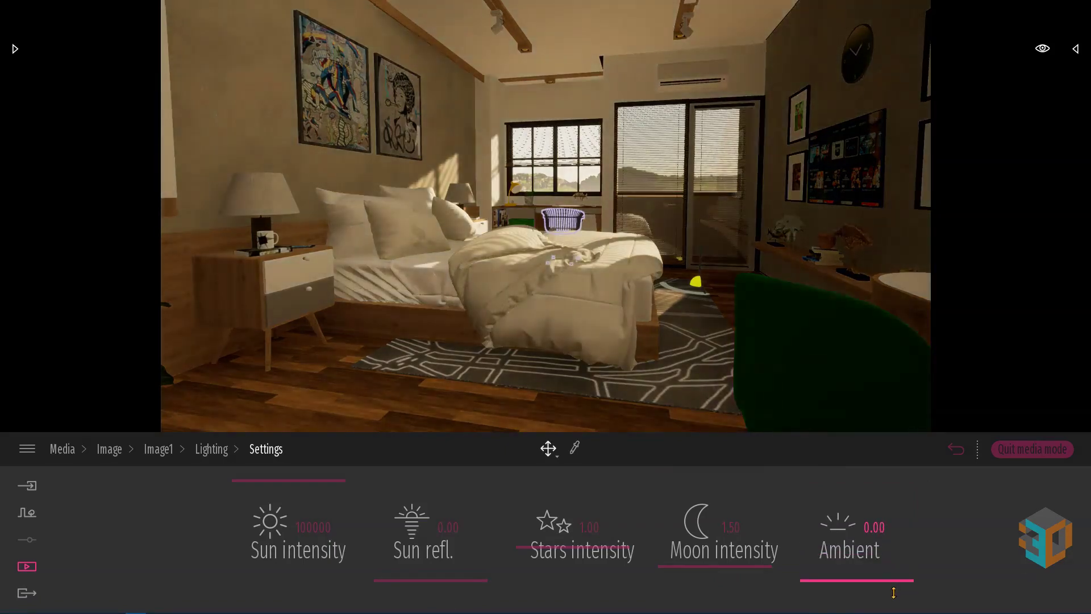
pyautogui.click(151, 452)
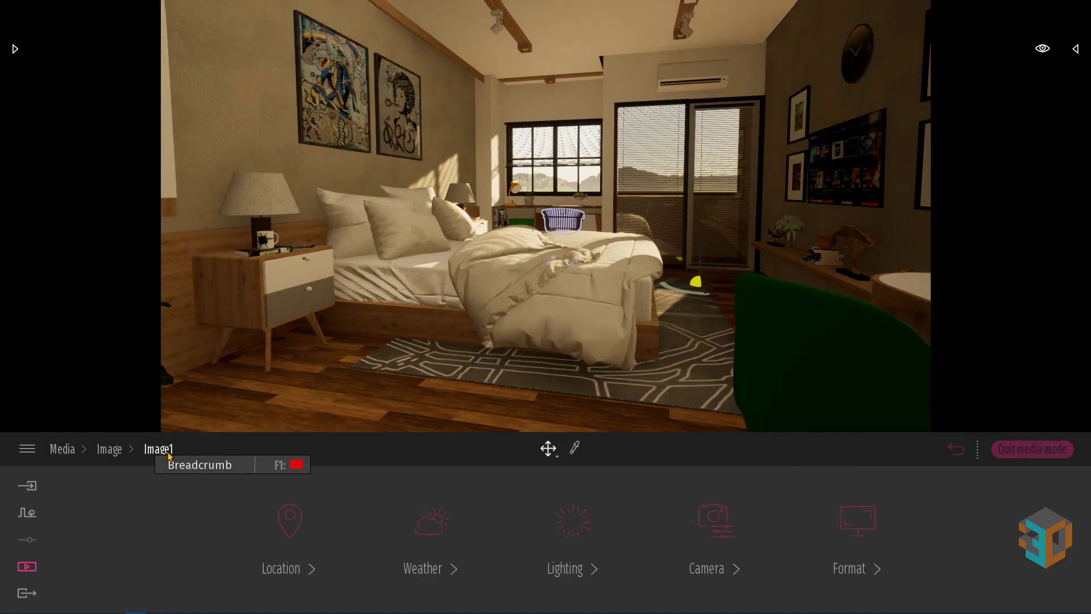
# Step: Narrow the camera FOV to 82 and enable depth of field at 11.46m, aperture 1.0
pyautogui.click(718, 568)
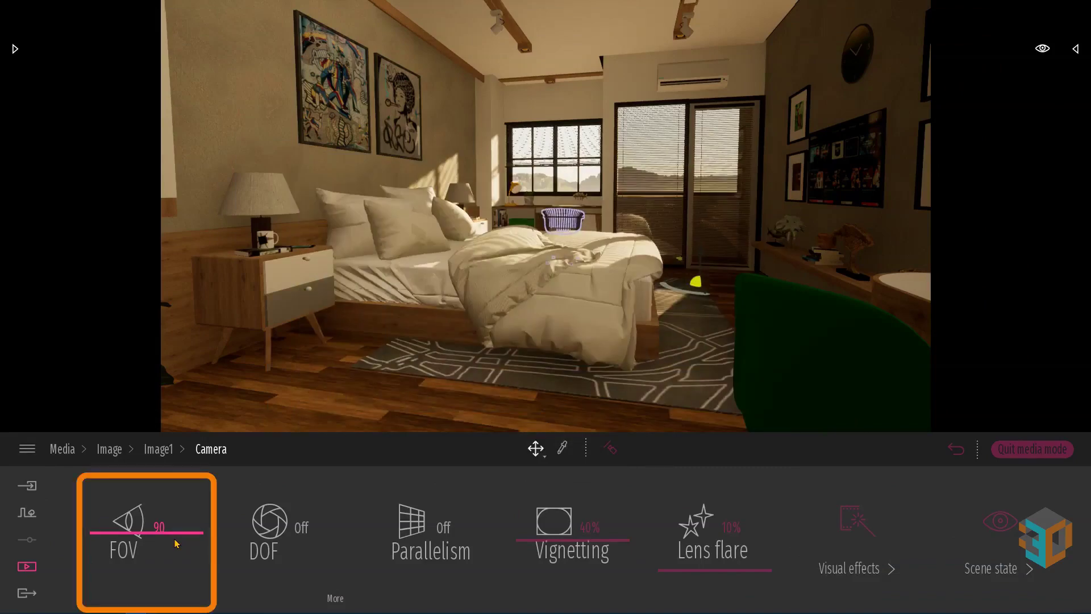
pyautogui.scroll(-4, 176, 543)
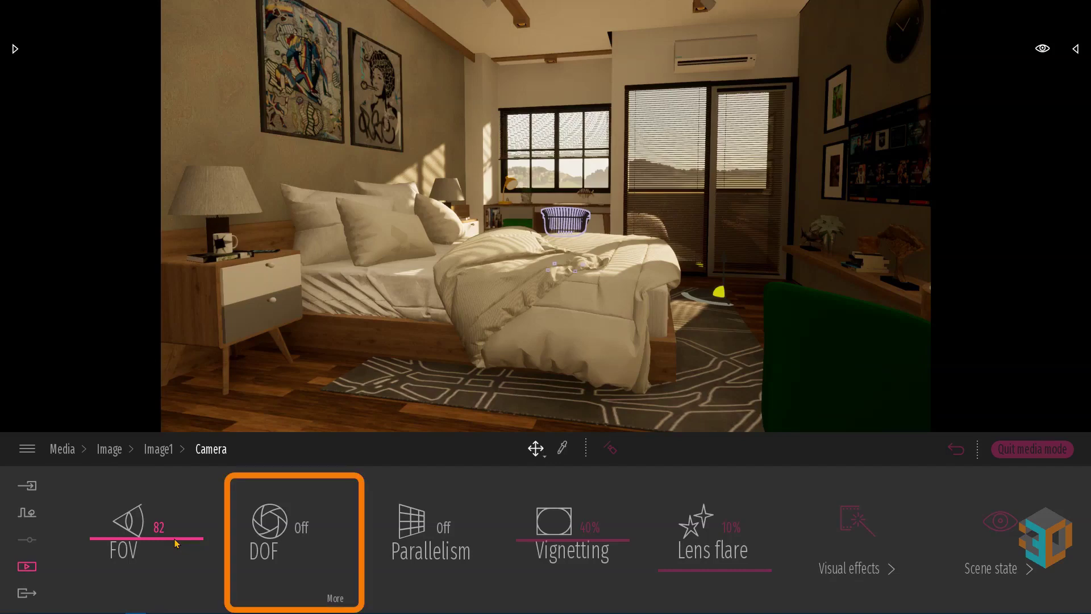
pyautogui.click(294, 570)
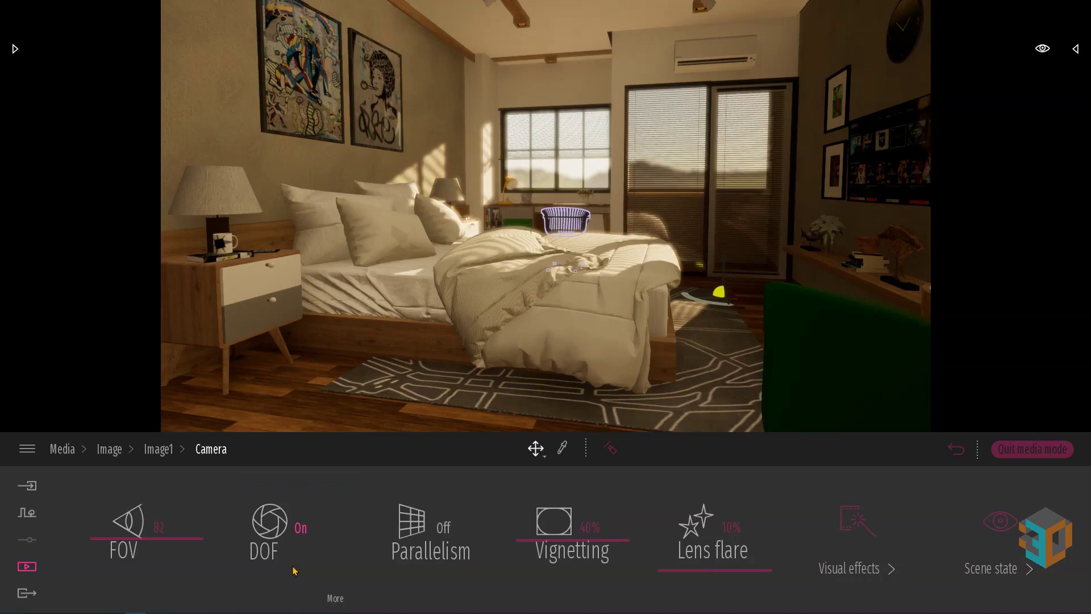
pyautogui.click(335, 600)
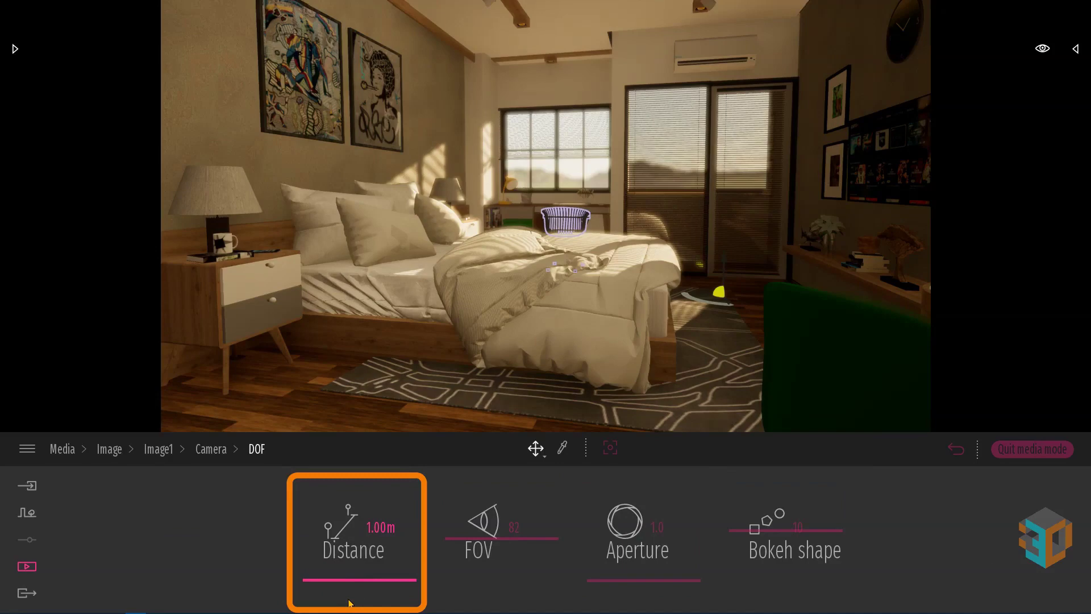
pyautogui.moveTo(413, 584); pyautogui.dragTo(412, 577)
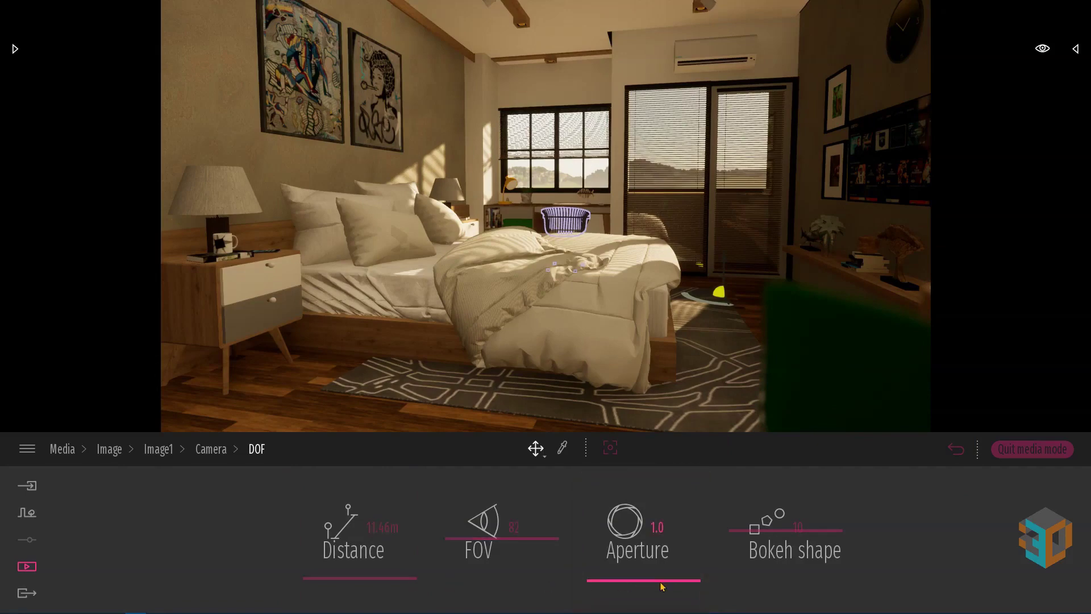
pyautogui.click(657, 527)
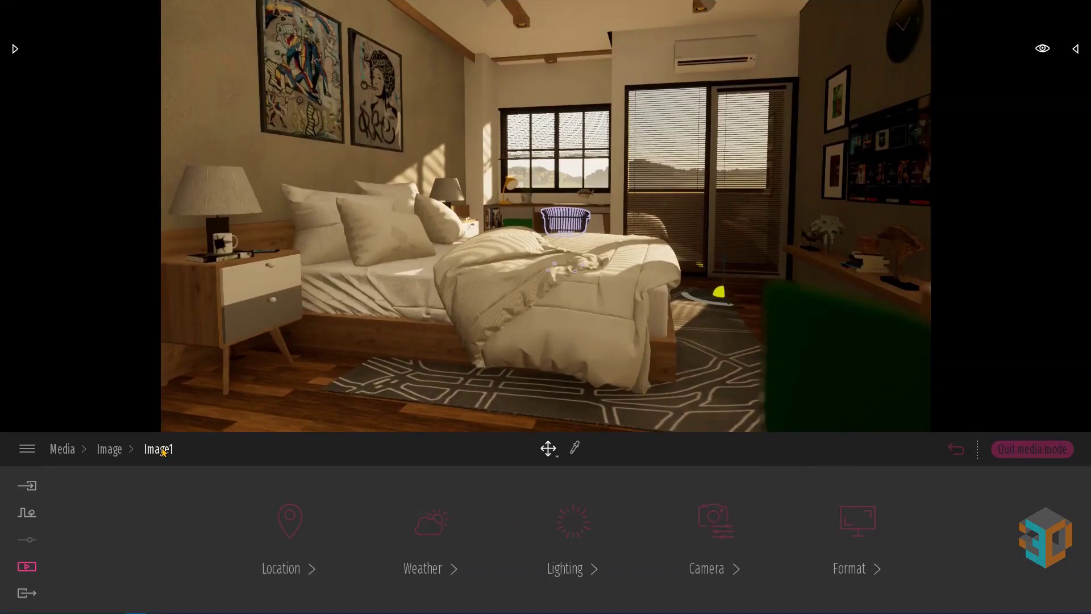
# Step: Choose the 2K Full HD output size preset and confirm its 1920 x 1080 dimensions
pyautogui.click(860, 576)
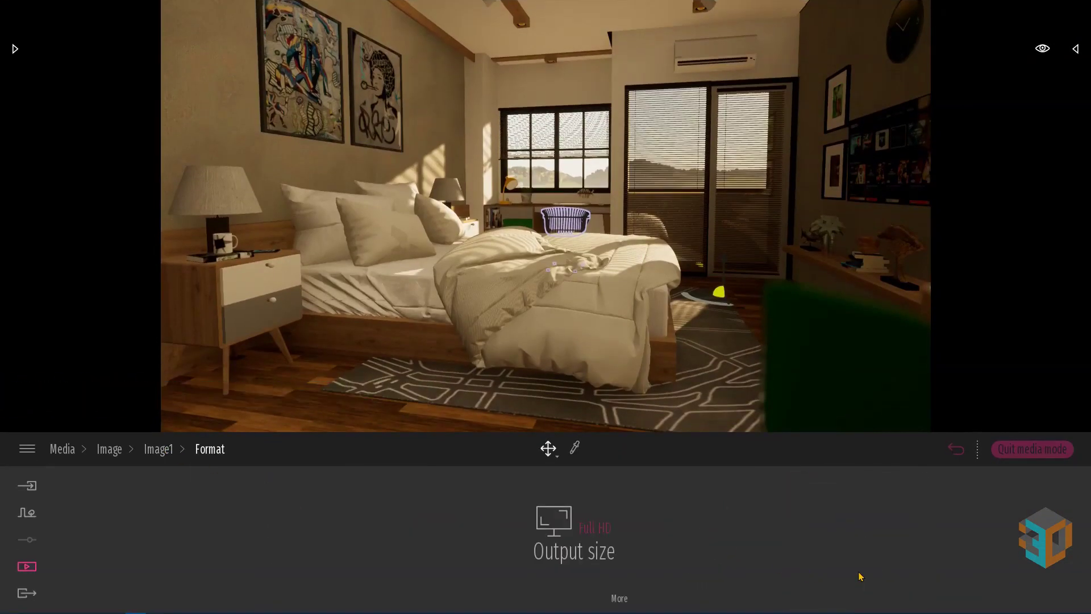
pyautogui.click(568, 550)
pyautogui.click(601, 534)
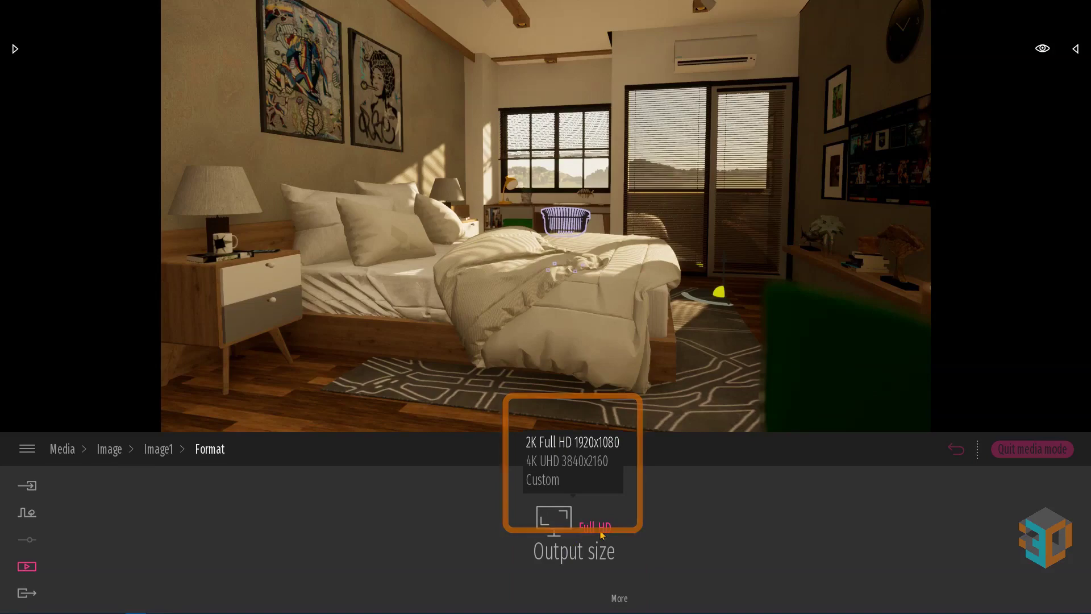
pyautogui.click(601, 534)
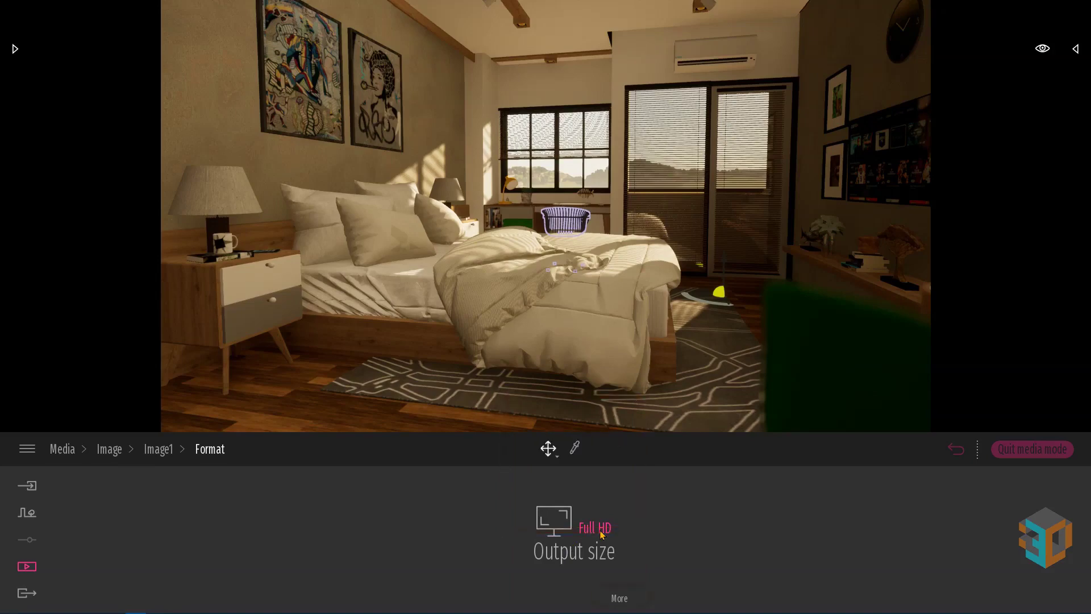
pyautogui.click(618, 599)
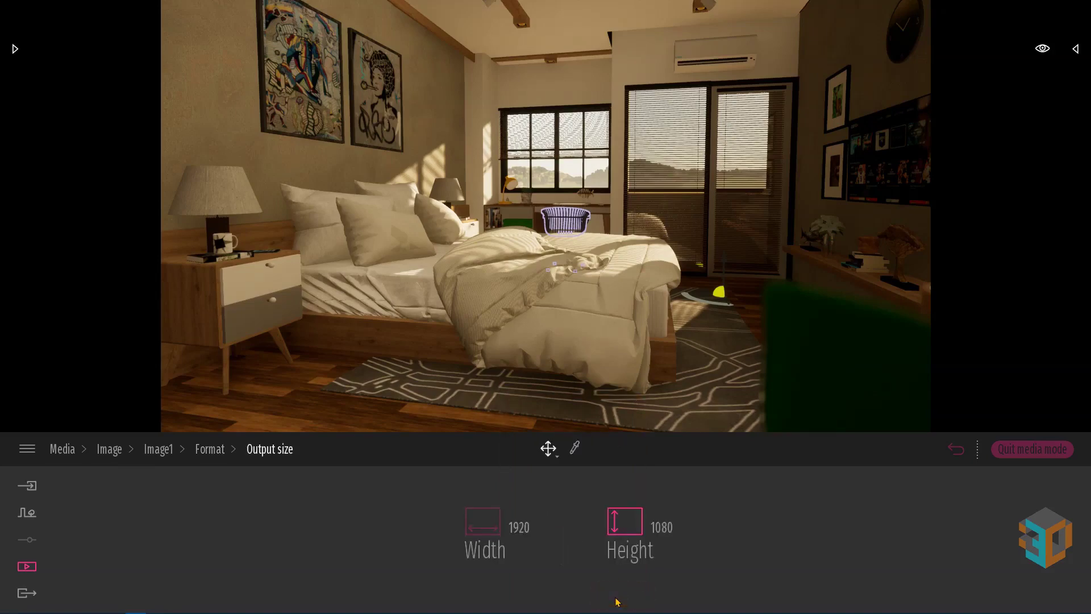
pyautogui.click(638, 563)
# Step: Create a new image from the current exterior view and rename it 'Outdoor'
pyautogui.click(62, 448)
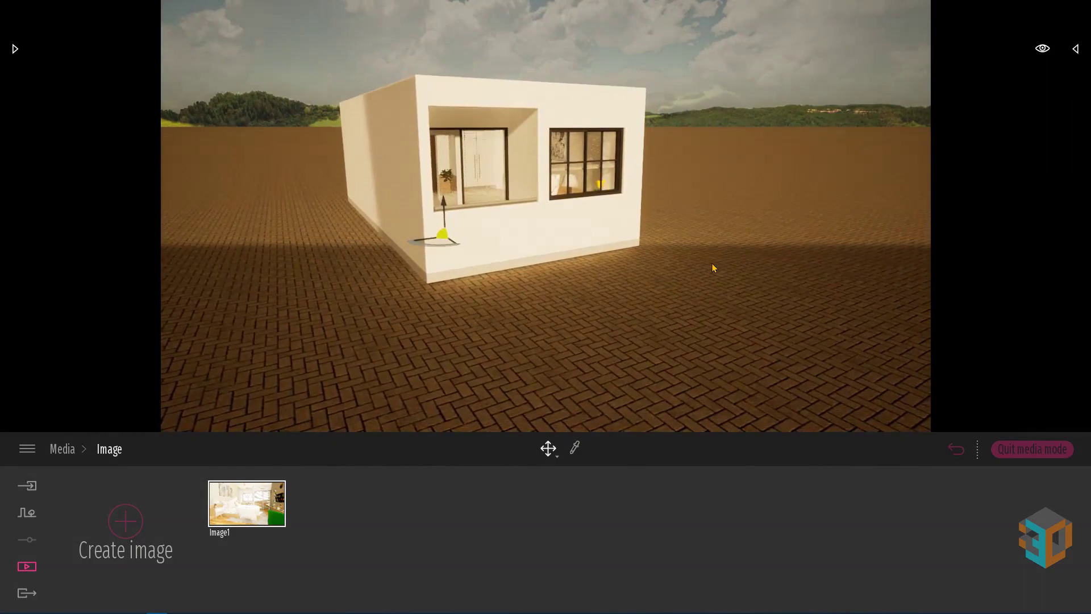
pyautogui.click(145, 513)
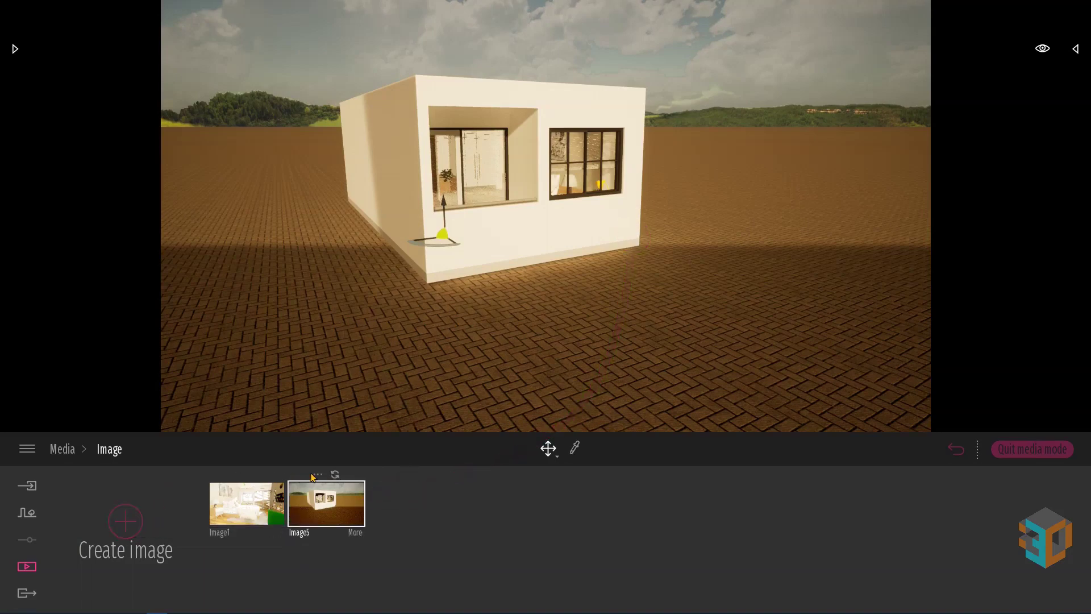
pyautogui.click(317, 475)
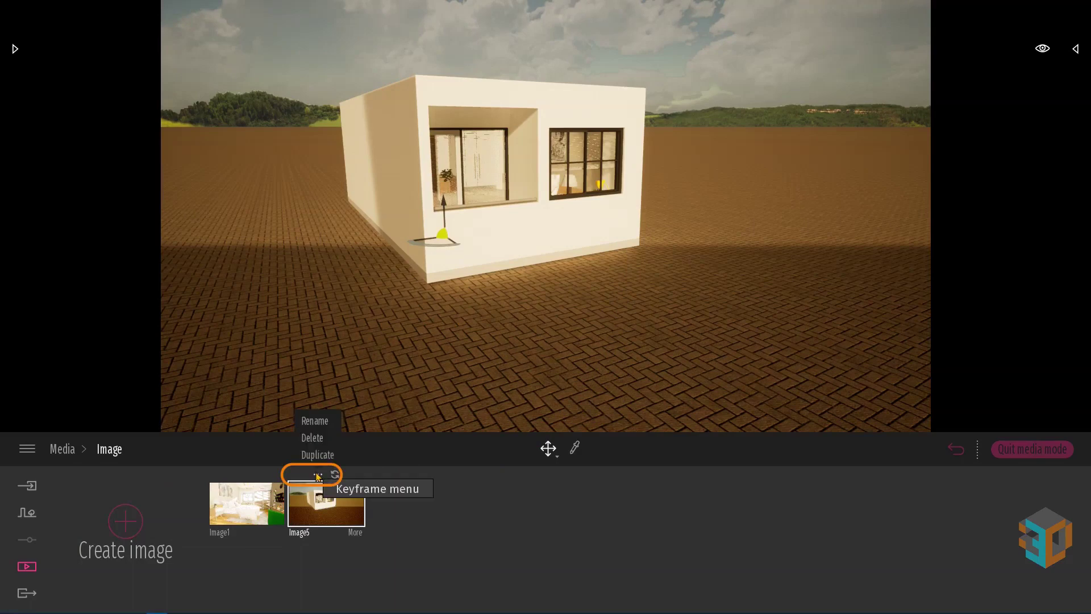
pyautogui.click(319, 425)
pyautogui.write('Ou')
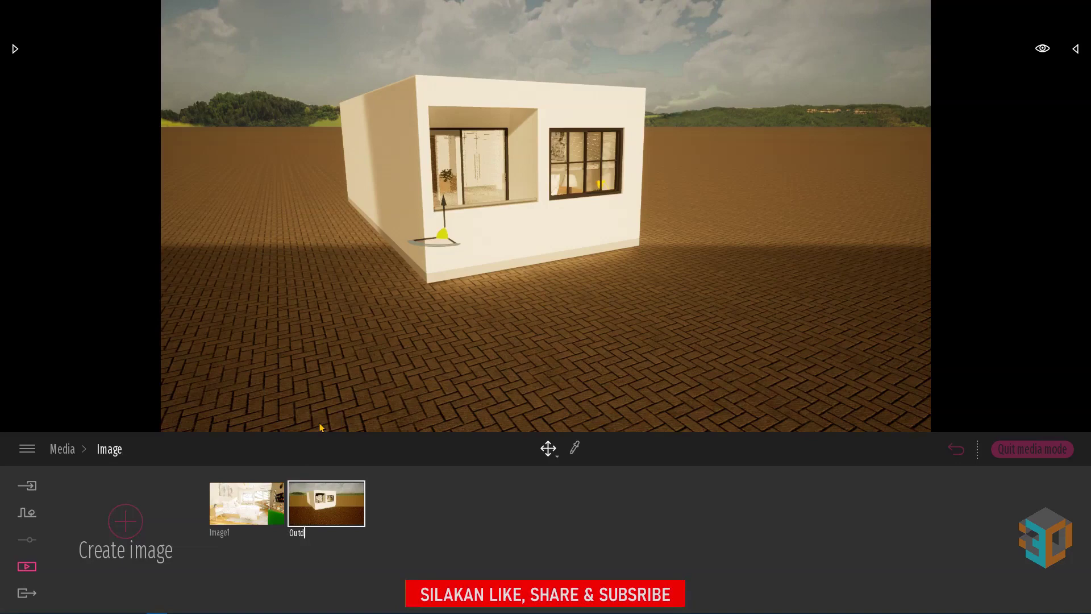
pyautogui.write('tdoor')
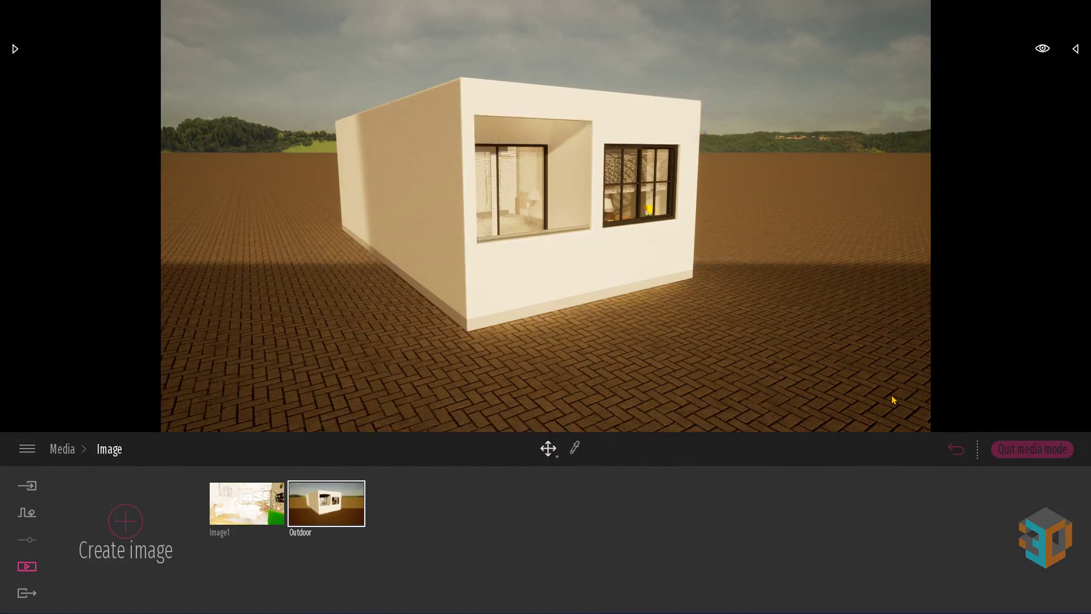
# Step: Search the tree library for 'lin' and place a Littleleaf Linden in front of the house
pyautogui.click(16, 50)
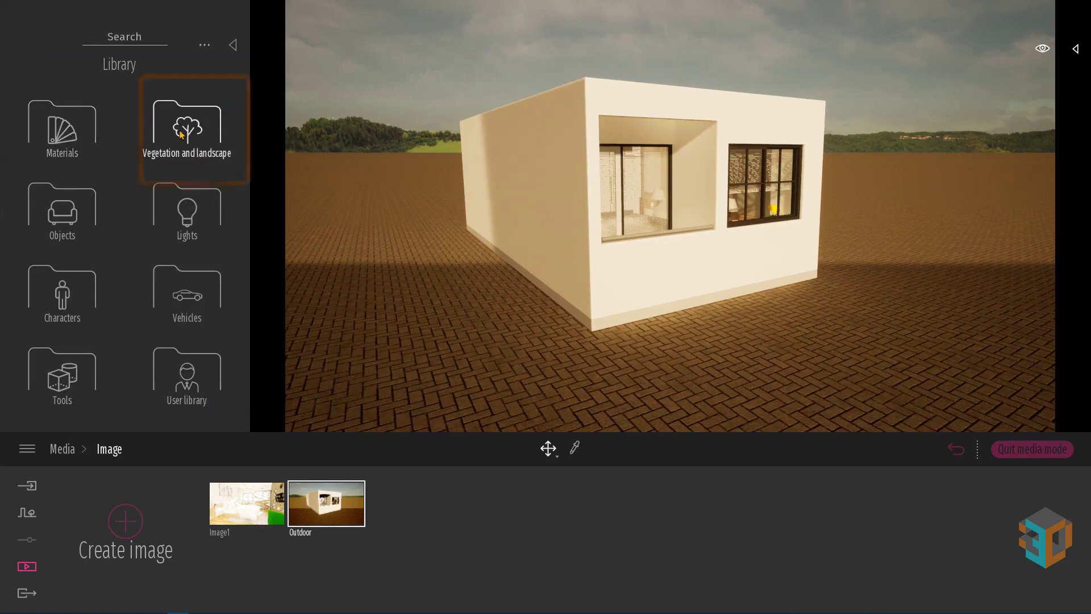
pyautogui.click(182, 136)
pyautogui.click(182, 129)
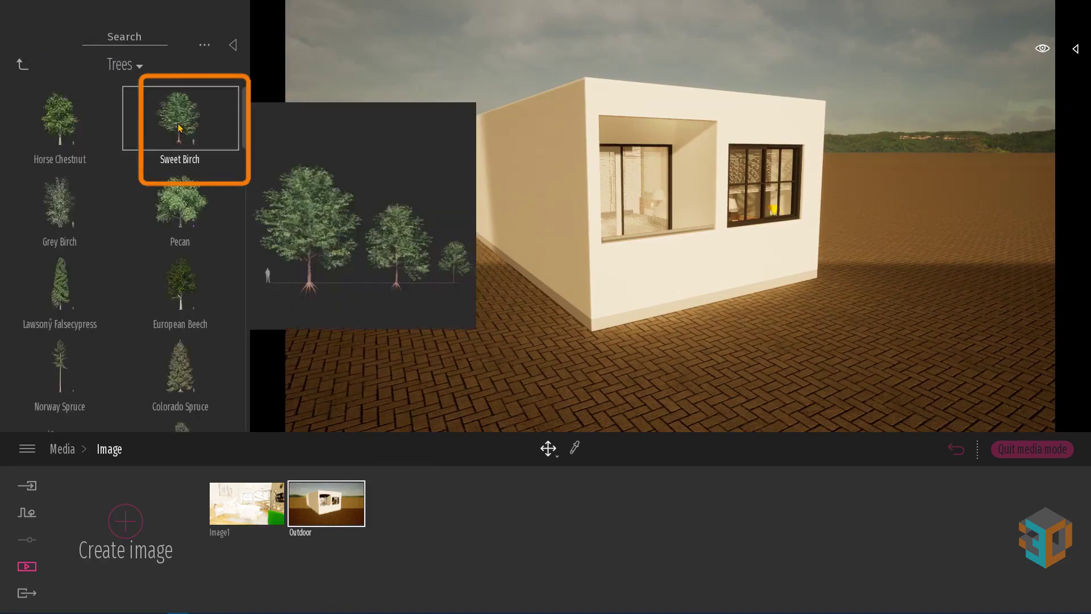
pyautogui.click(126, 36)
pyautogui.write('lin')
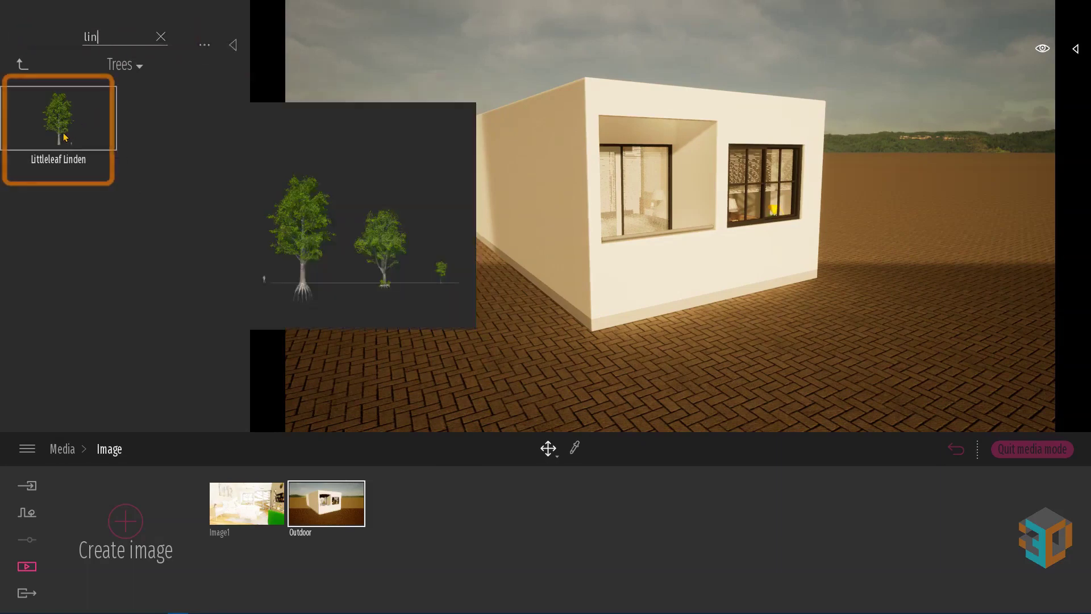
pyautogui.moveTo(64, 137); pyautogui.dragTo(719, 416)
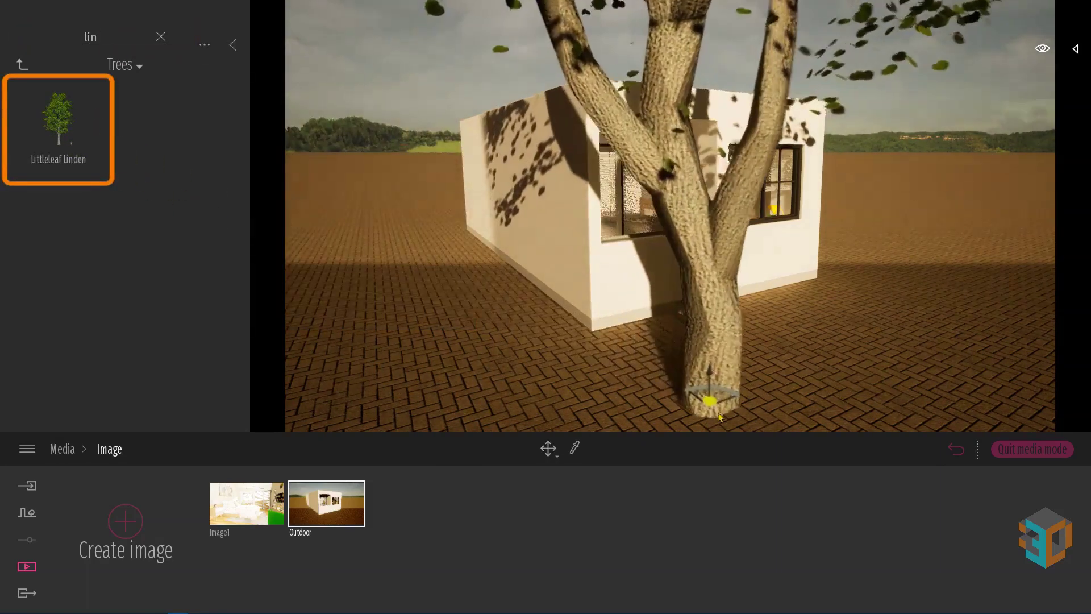
pyautogui.moveTo(719, 416); pyautogui.dragTo(737, 413)
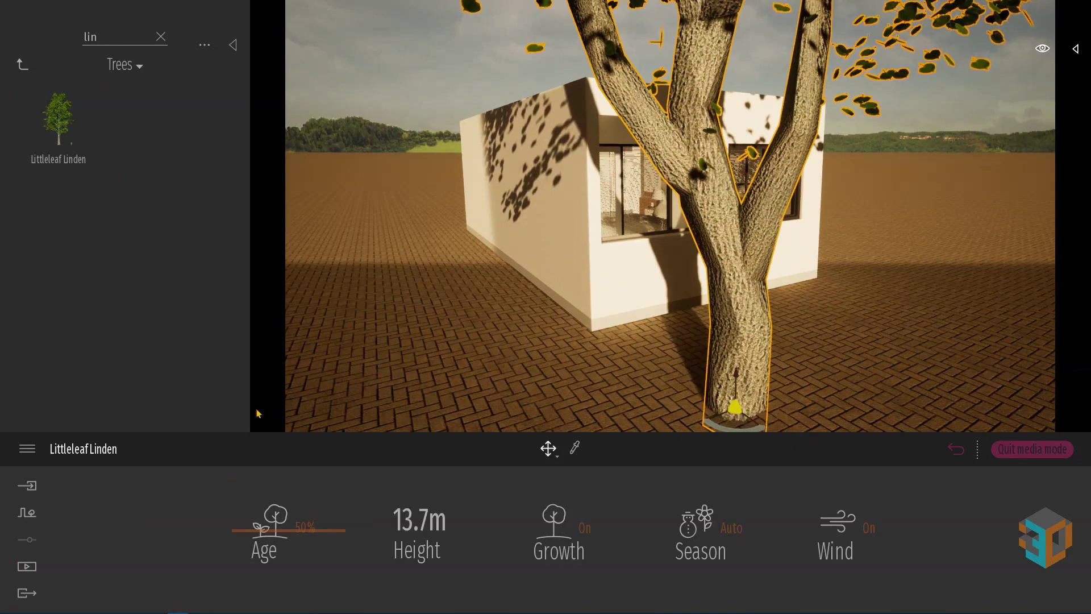
# Step: Switch to the bedroom Image1 view
pyautogui.click(27, 567)
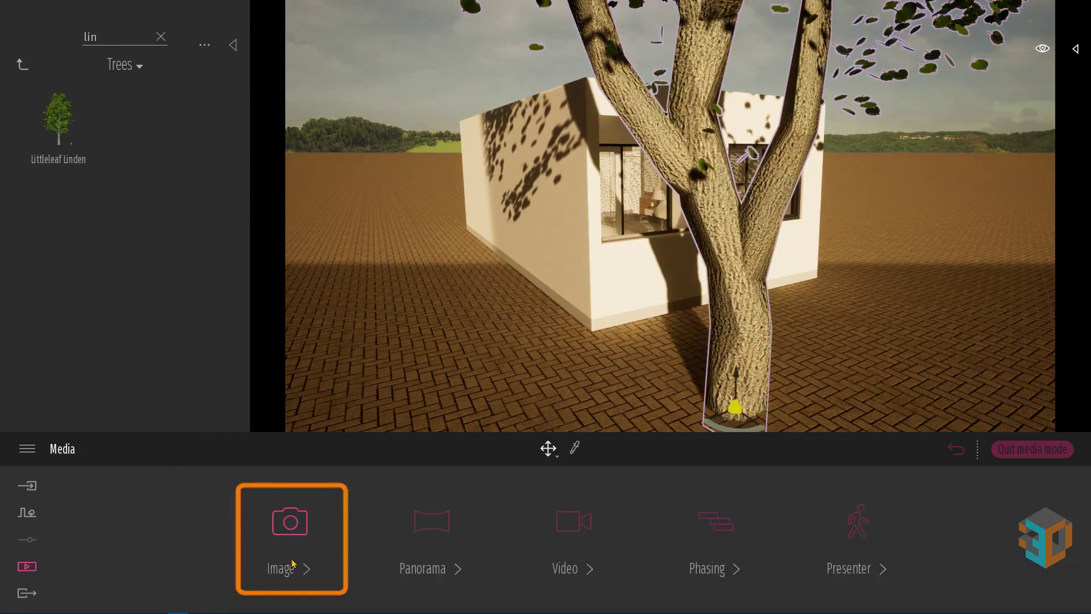
pyautogui.click(294, 540)
pyautogui.click(239, 516)
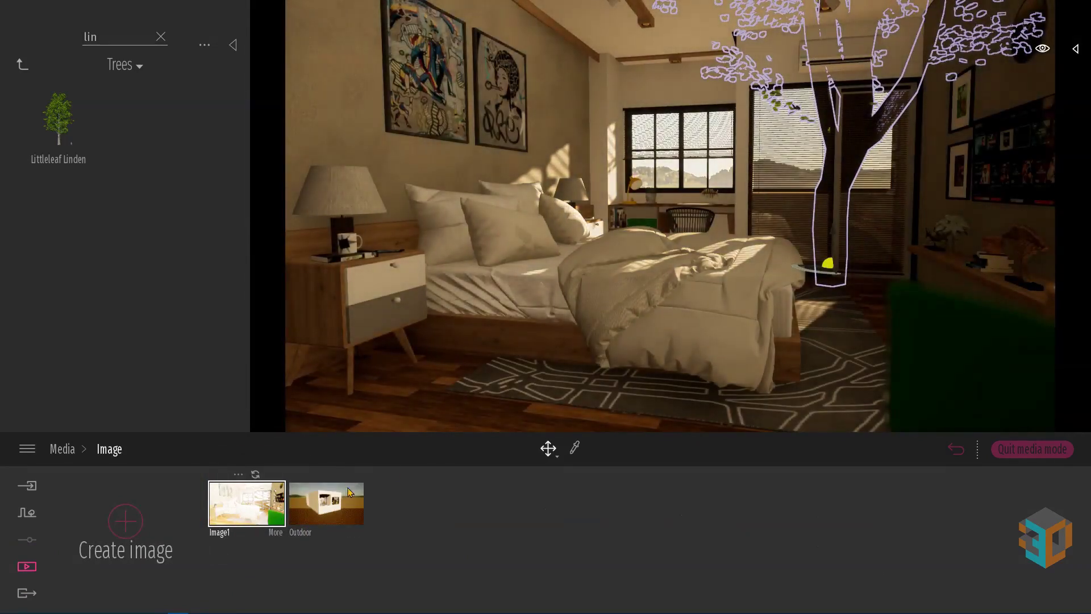
# Step: Rotate the linden tree -30° and move it just outside the glass balcony door
pyautogui.scroll(2, 852, 261)
pyautogui.scroll(2, 855, 270)
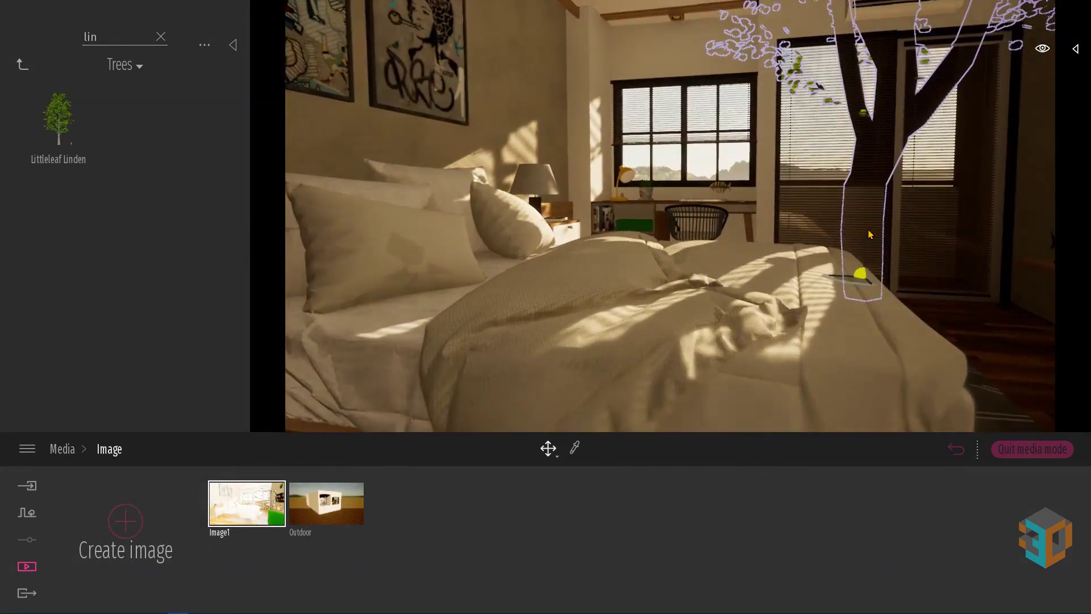
pyautogui.scroll(2, 859, 281)
pyautogui.scroll(-2, 841, 282)
pyautogui.scroll(-2, 818, 279)
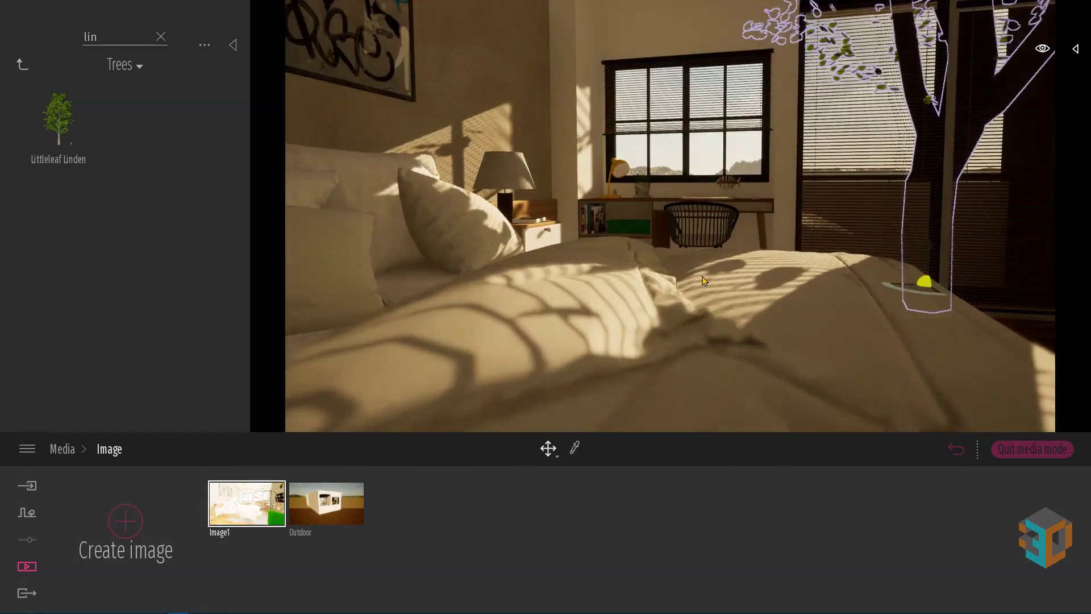
pyautogui.scroll(-2, 789, 278)
pyautogui.scroll(-2, 795, 279)
pyautogui.scroll(-2, 829, 287)
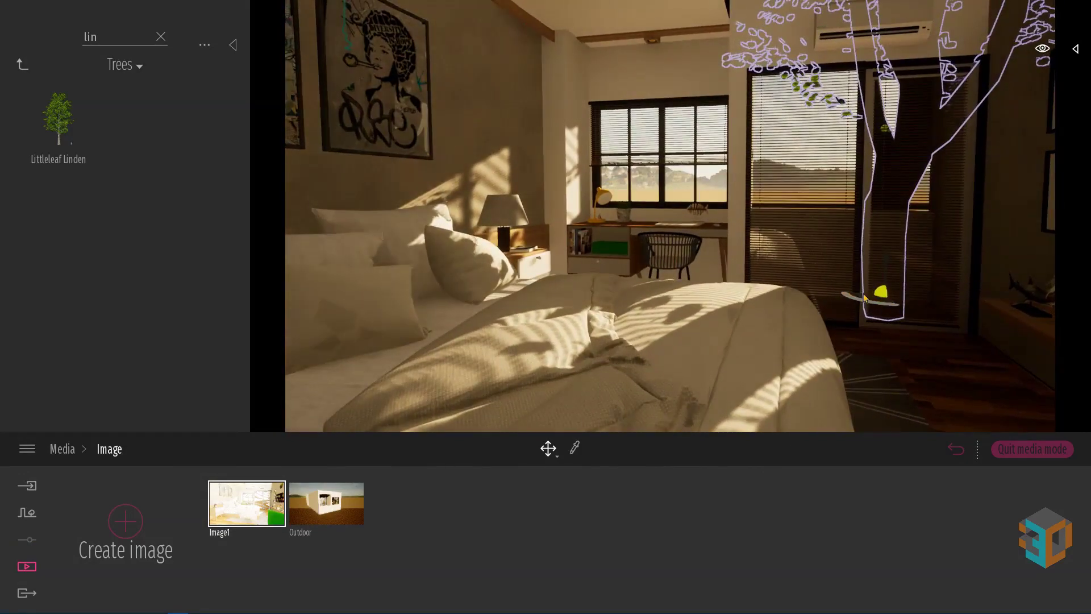
pyautogui.moveTo(864, 296); pyautogui.dragTo(878, 307)
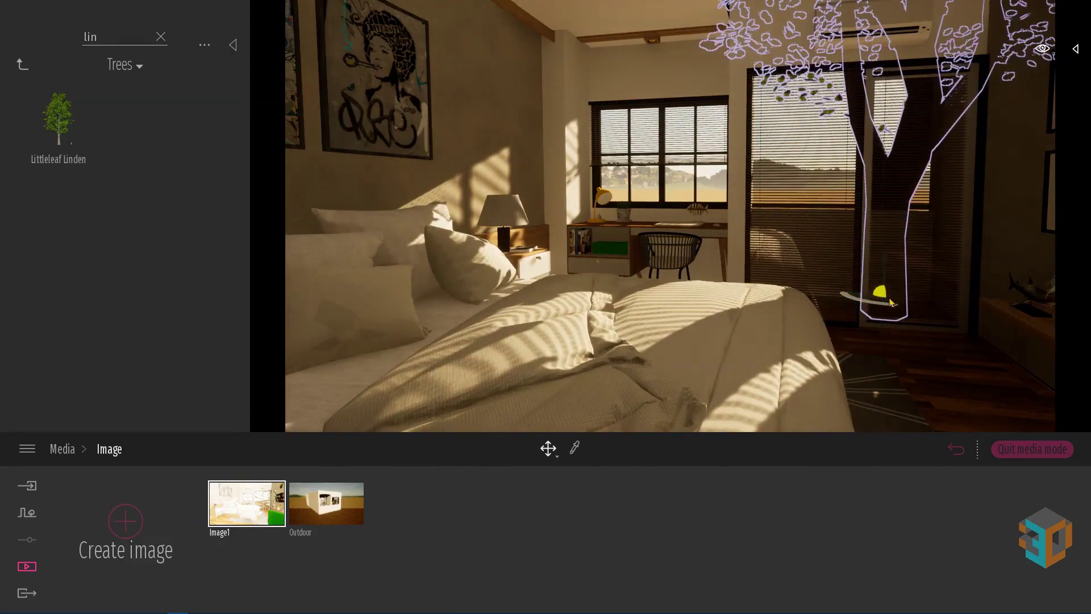
pyautogui.moveTo(875, 297)
pyautogui.mouseDown()
pyautogui.moveTo(904, 301)
pyautogui.moveTo(868, 269)
pyautogui.mouseUp()
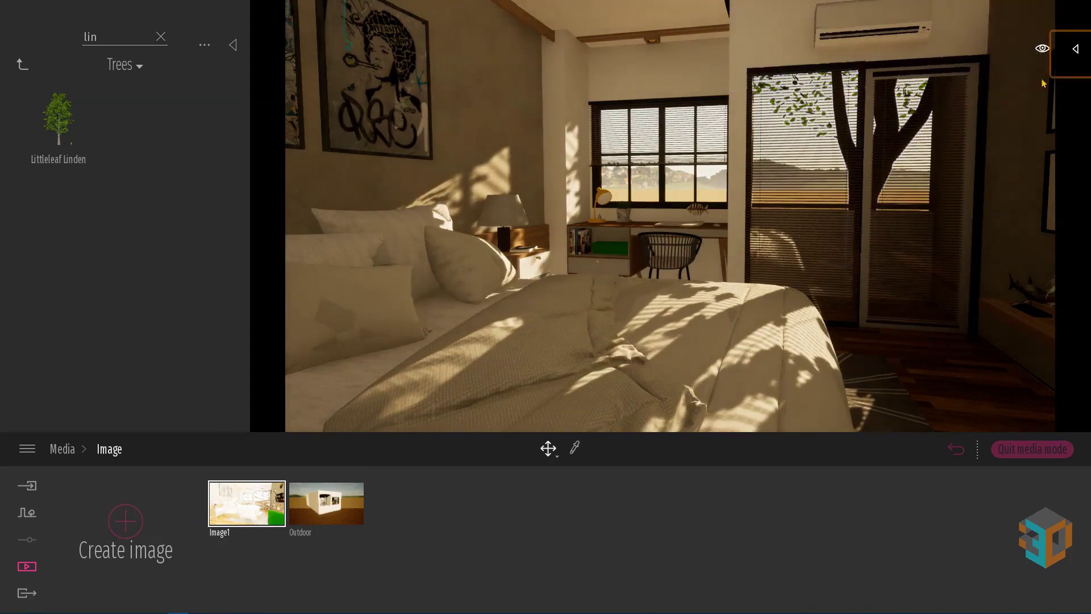
# Step: Filter the scene list to Vegetation and lower the Littleleaf Linden's age to 45% (12.8m tall)
pyautogui.click(1076, 50)
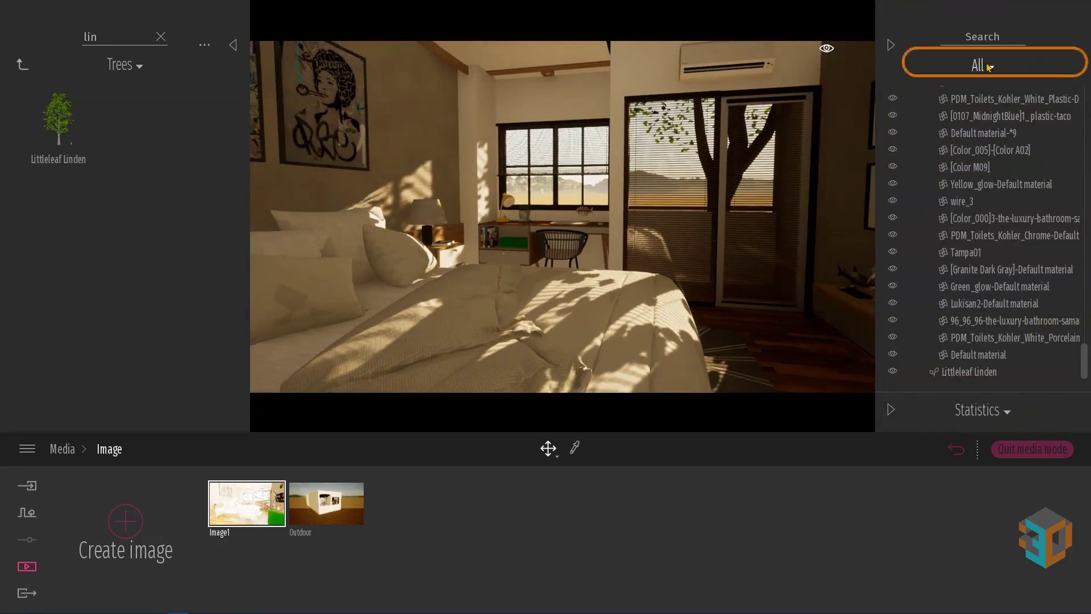
pyautogui.click(982, 64)
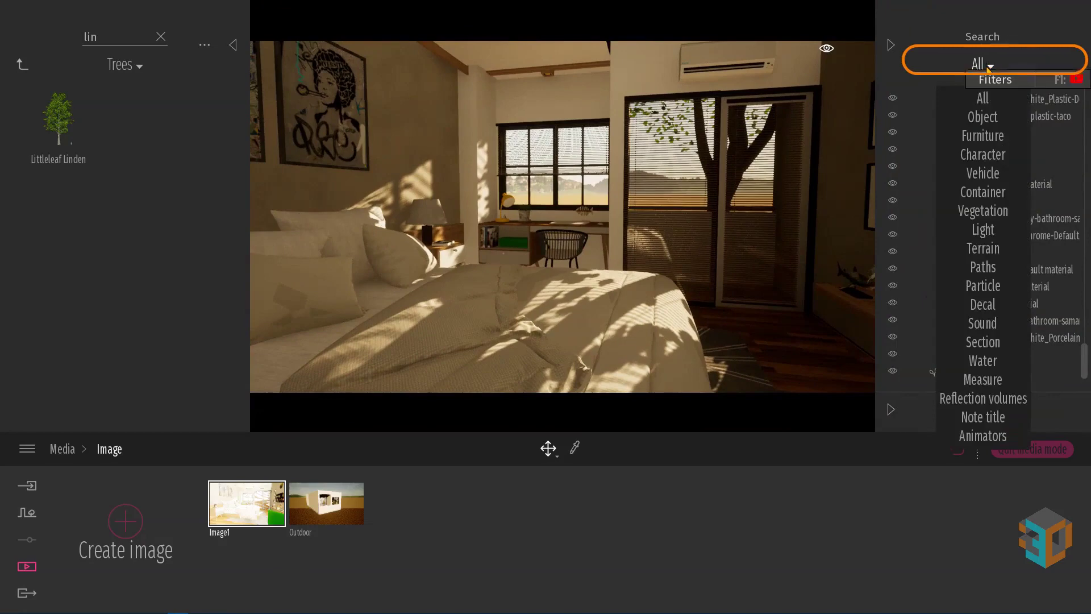
pyautogui.click(983, 210)
pyautogui.click(960, 95)
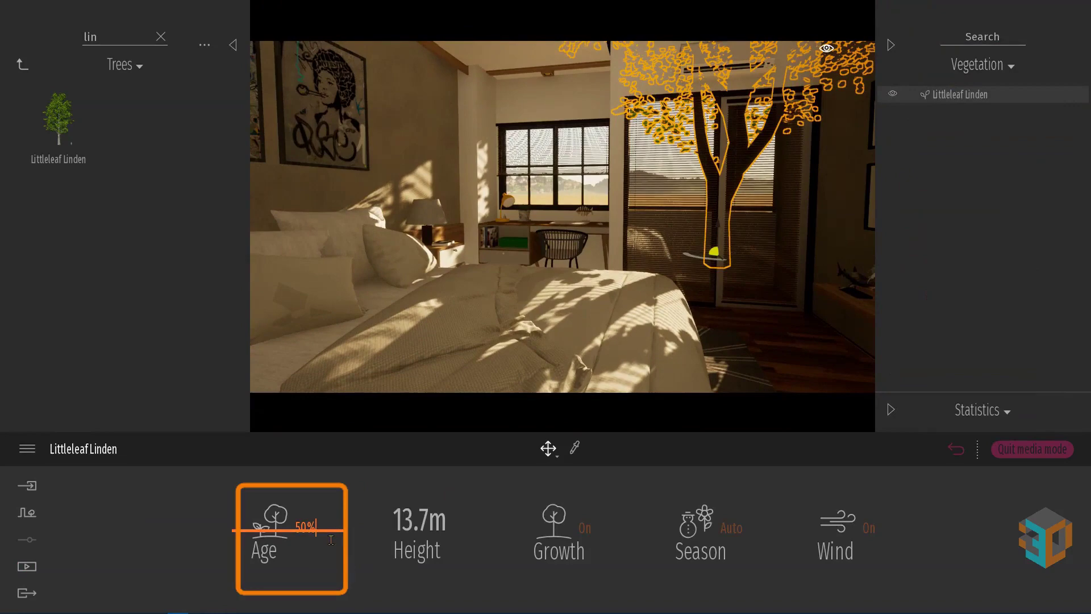
pyautogui.moveTo(331, 539)
pyautogui.mouseDown()
pyautogui.moveTo(336, 548)
pyautogui.moveTo(734, 398)
pyautogui.mouseUp()
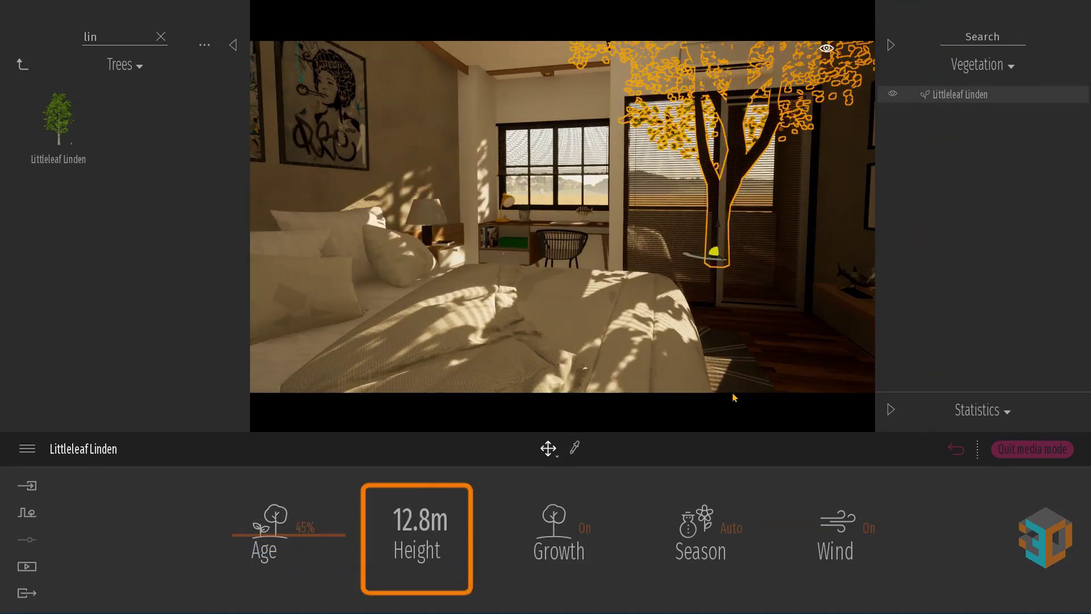
# Step: Switch to the Outdoor image view of the house
pyautogui.click(27, 566)
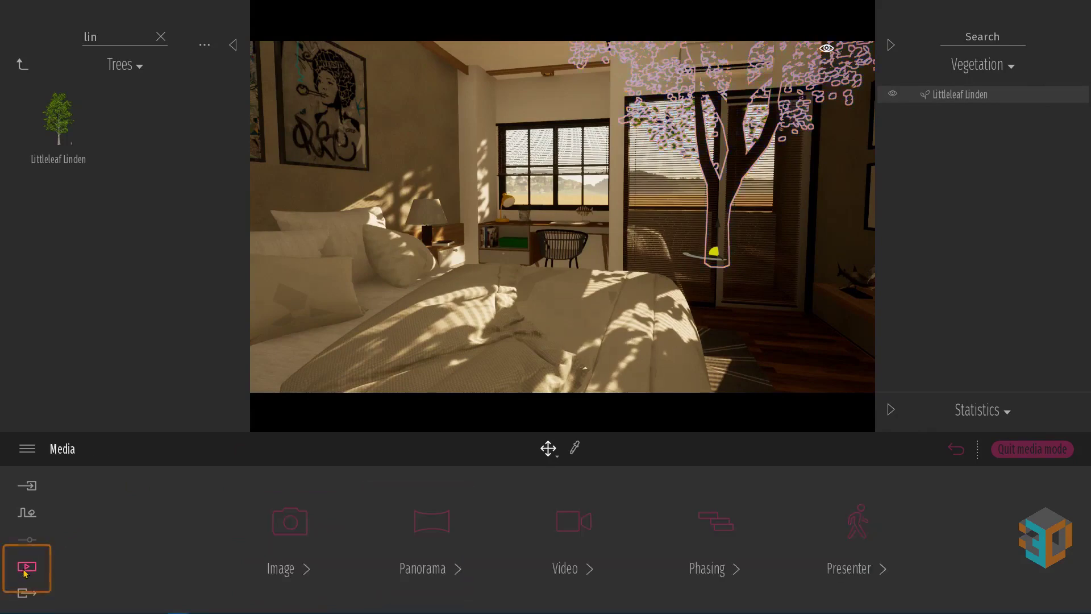
pyautogui.click(291, 522)
pyautogui.click(321, 523)
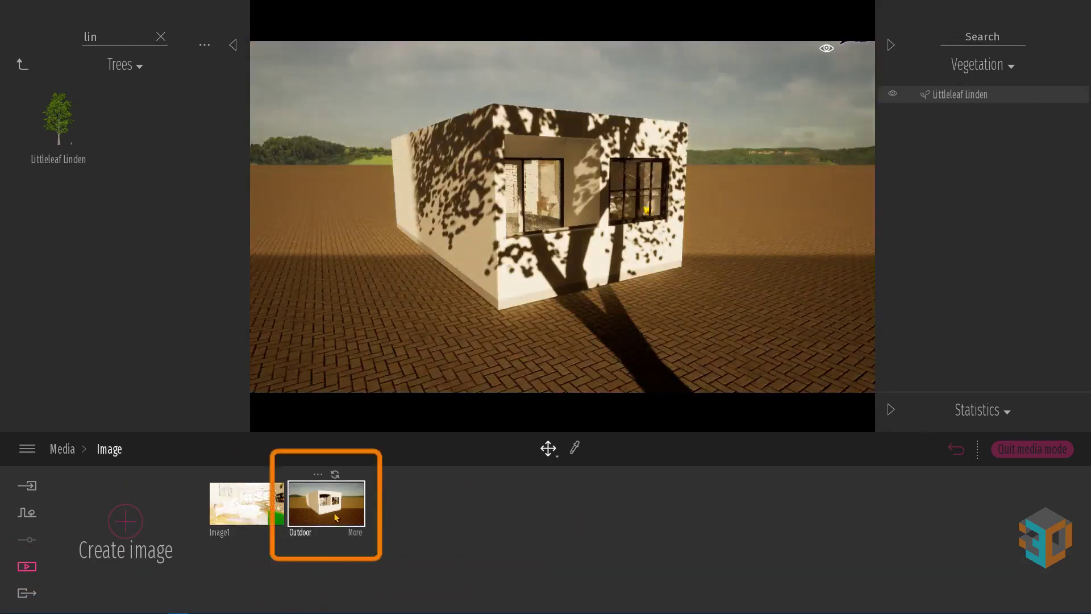
# Step: Drop a flat grass landscape under the house, replacing the brick ground
pyautogui.click(23, 67)
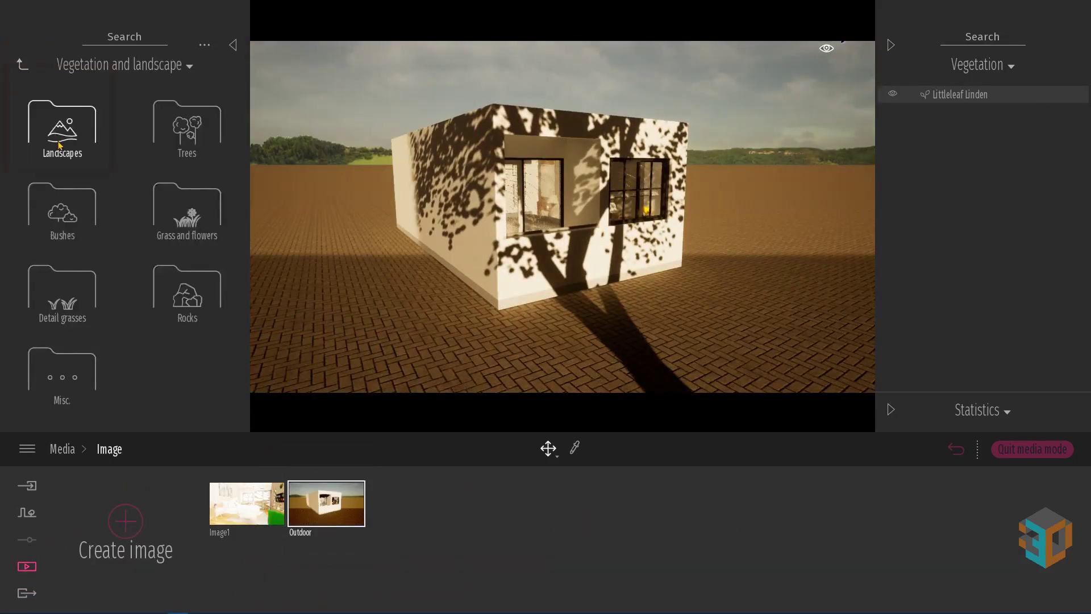
pyautogui.click(78, 131)
pyautogui.moveTo(356, 295); pyautogui.dragTo(451, 352)
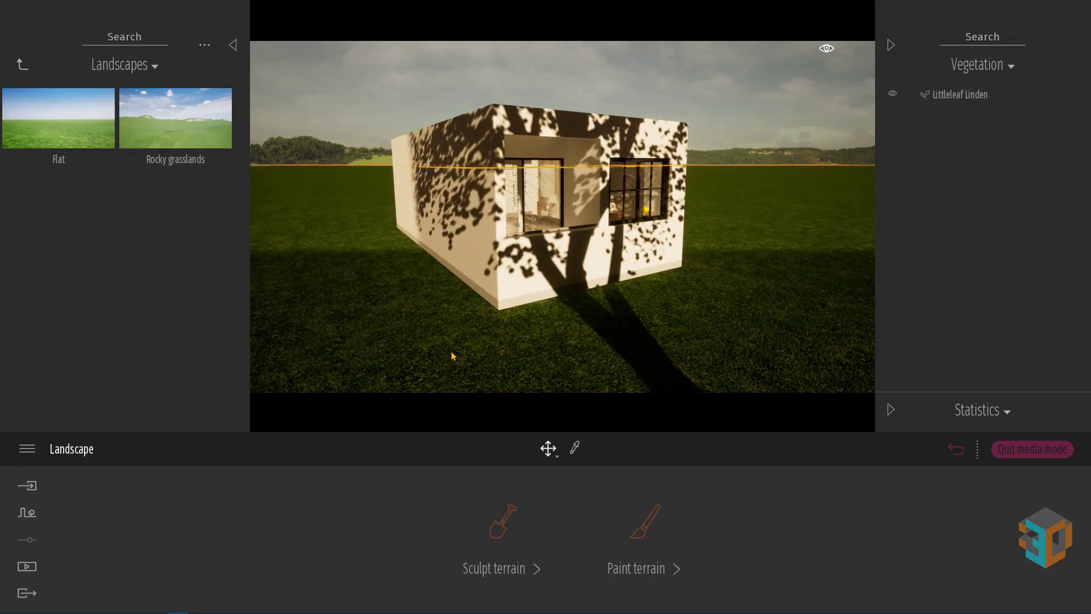
# Step: Place two Leafy hedges on the grass beside the house
pyautogui.click(22, 67)
pyautogui.click(65, 366)
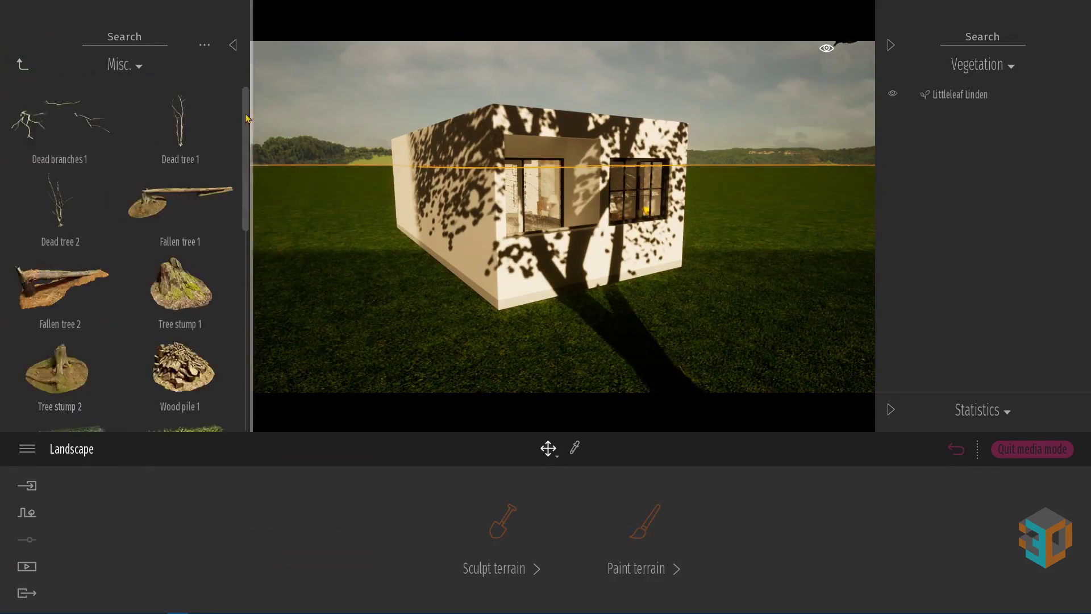
pyautogui.scroll(-3, 246, 117)
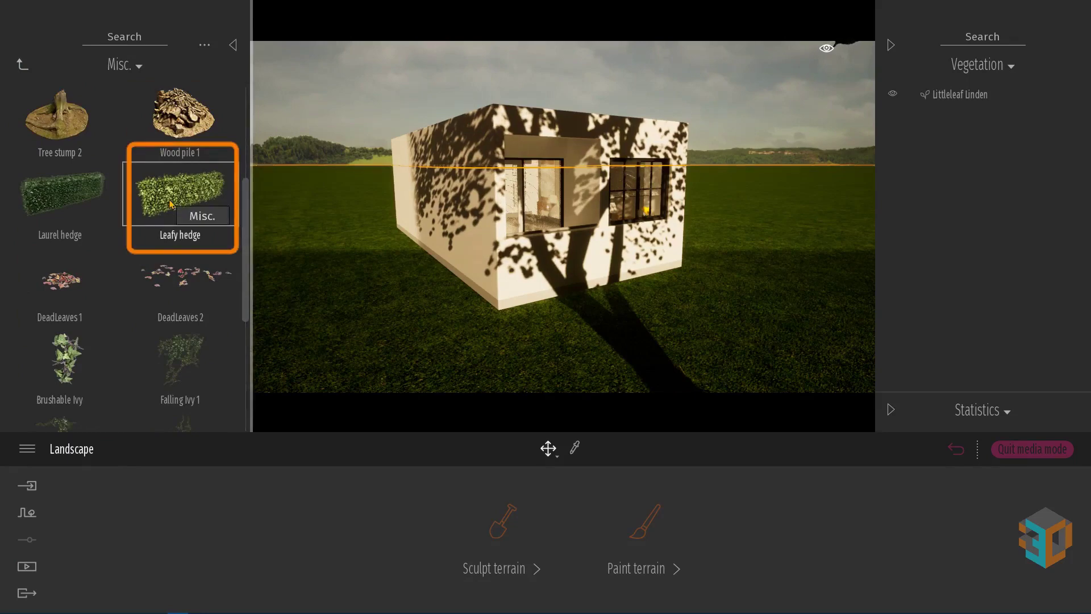
pyautogui.moveTo(170, 203); pyautogui.dragTo(811, 304)
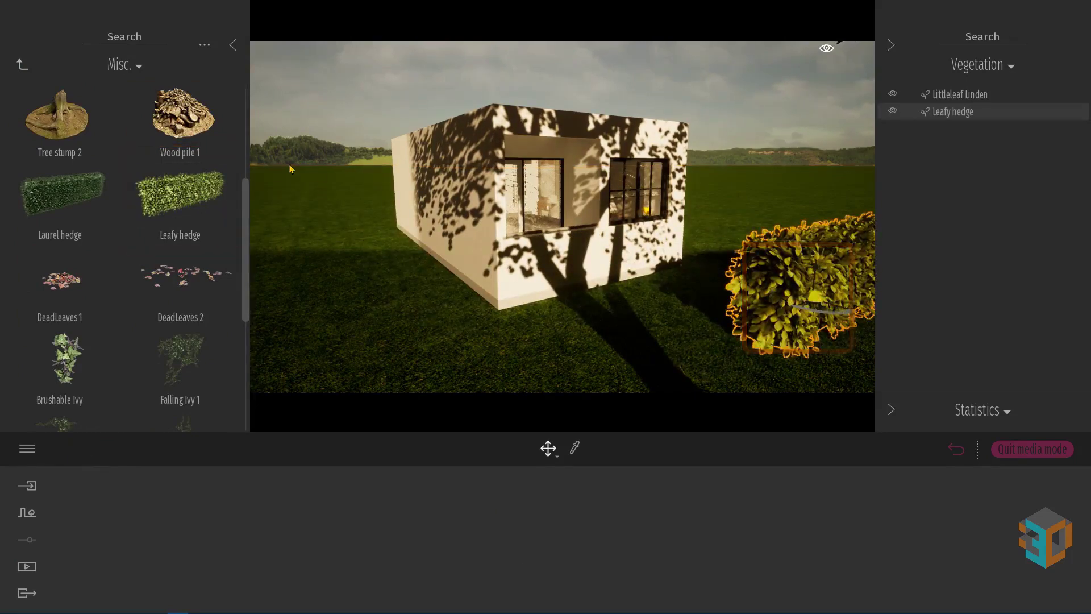
pyautogui.moveTo(179, 196)
pyautogui.mouseDown()
pyautogui.moveTo(559, 287)
pyautogui.moveTo(662, 358)
pyautogui.mouseUp()
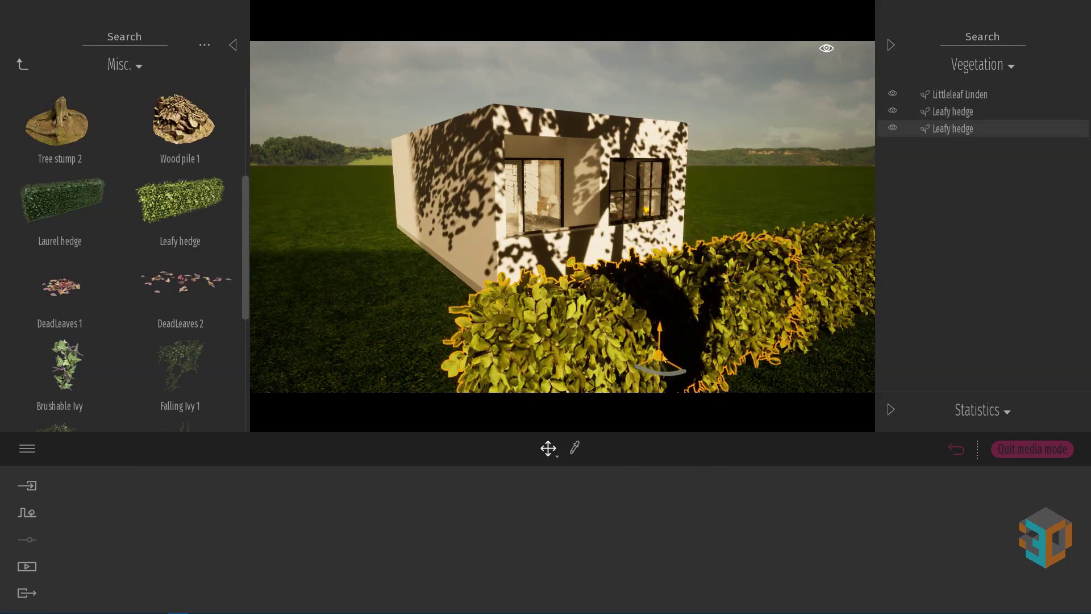
# Step: Switch back to the bedroom Image1 view
pyautogui.click(27, 566)
pyautogui.click(289, 540)
pyautogui.click(247, 503)
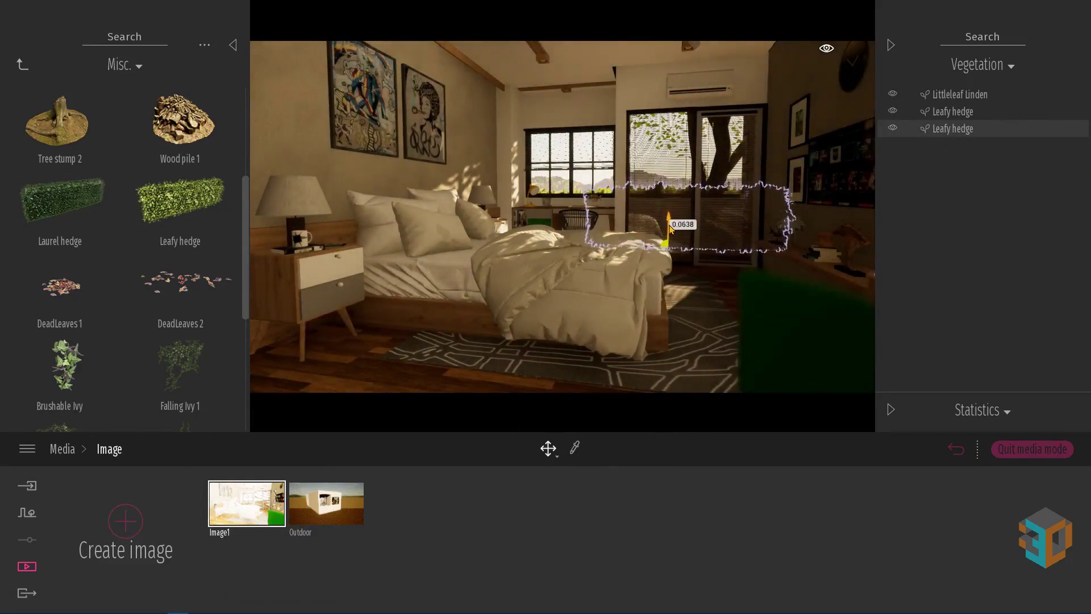
# Step: Raise the hedge behind the bed into the window view and collapse both side panels
pyautogui.click(521, 217)
pyautogui.moveTo(520, 218); pyautogui.dragTo(518, 209)
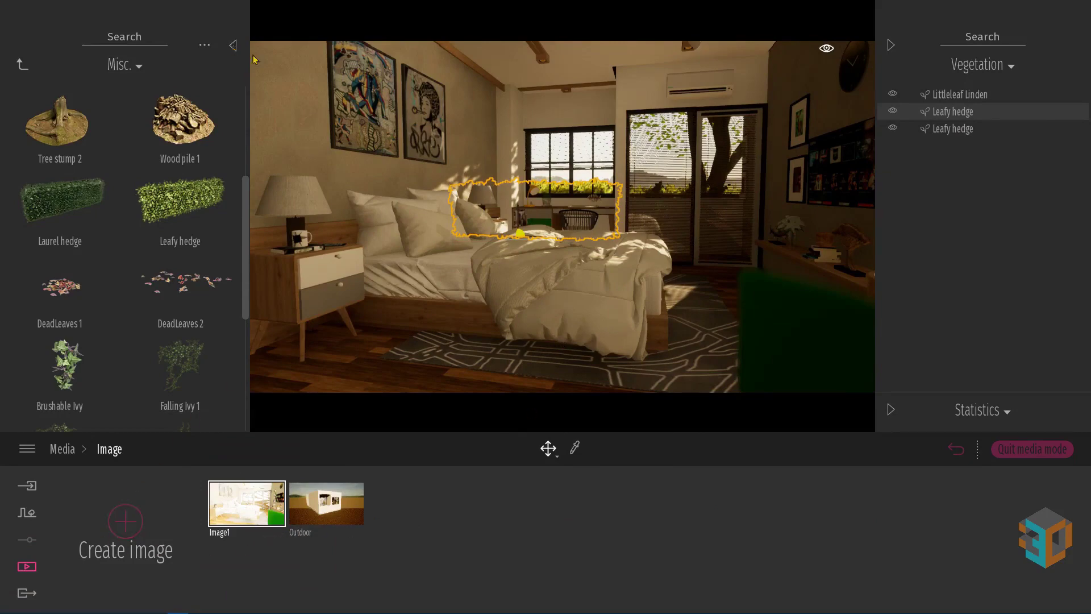
pyautogui.click(233, 45)
pyautogui.click(890, 45)
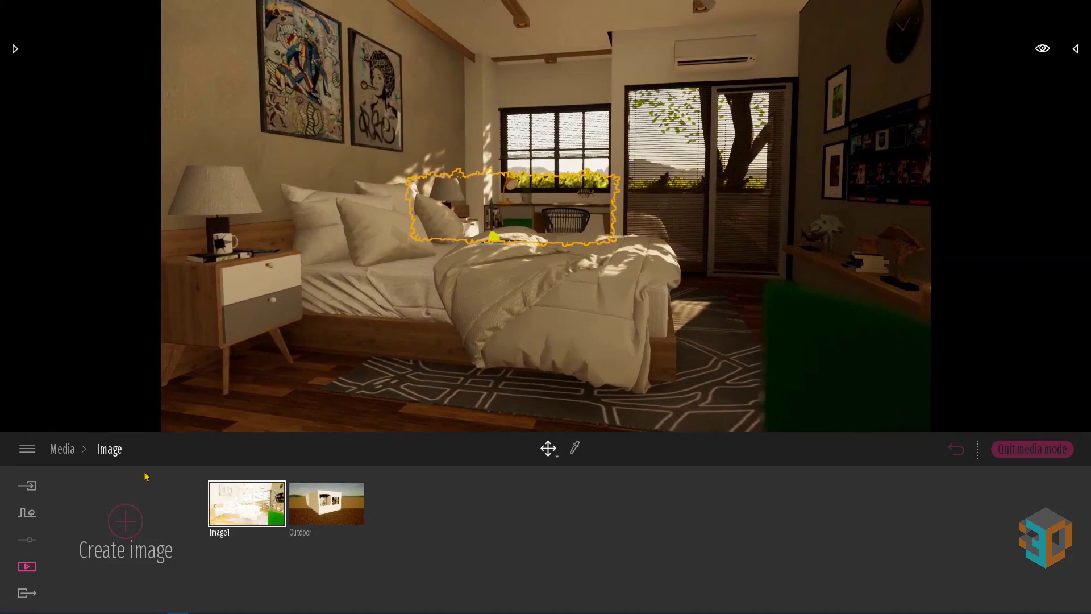
# Step: Save the view as new image Image4 and narrow its camera field of view to 51
pyautogui.click(125, 521)
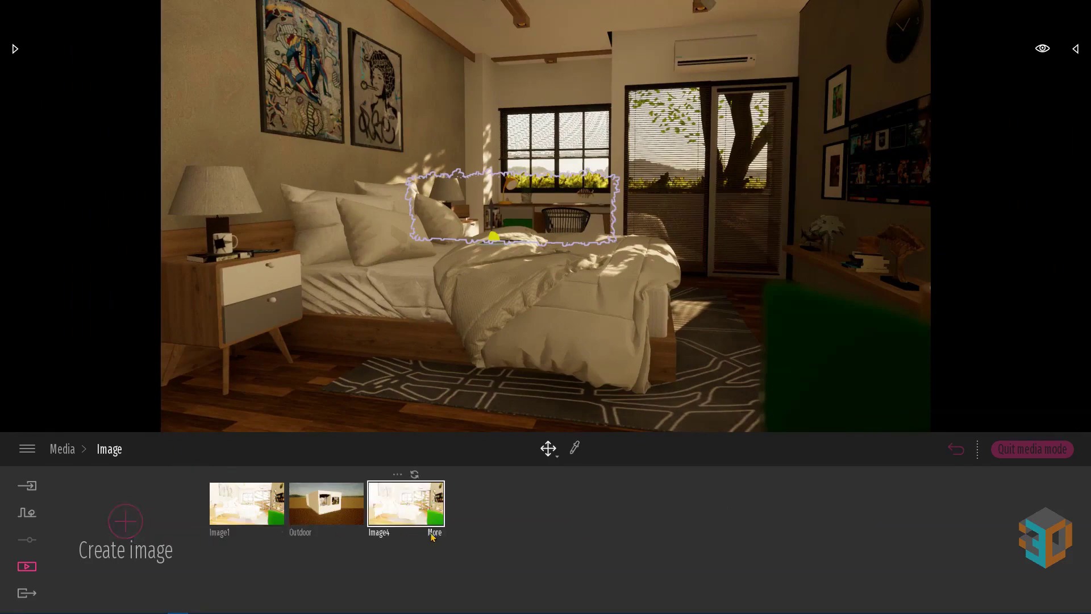
pyautogui.click(433, 532)
pyautogui.click(713, 519)
pyautogui.moveTo(178, 545); pyautogui.dragTo(179, 565)
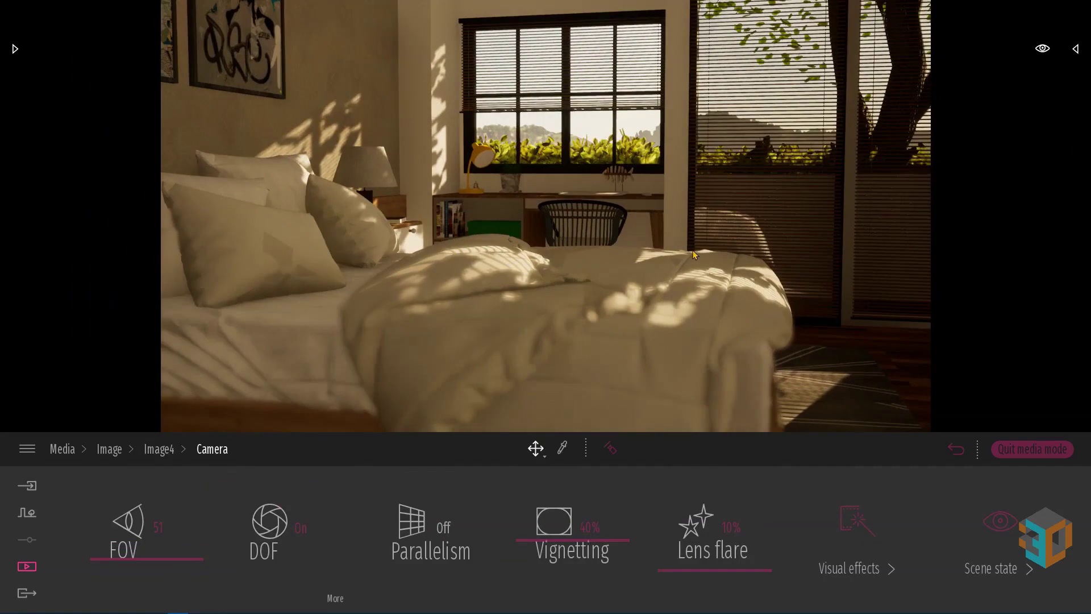
# Step: Move the Image4 camera closer to frame the bed and the desk window with the hedge
pyautogui.moveTo(695, 255); pyautogui.dragTo(625, 255, button='right')
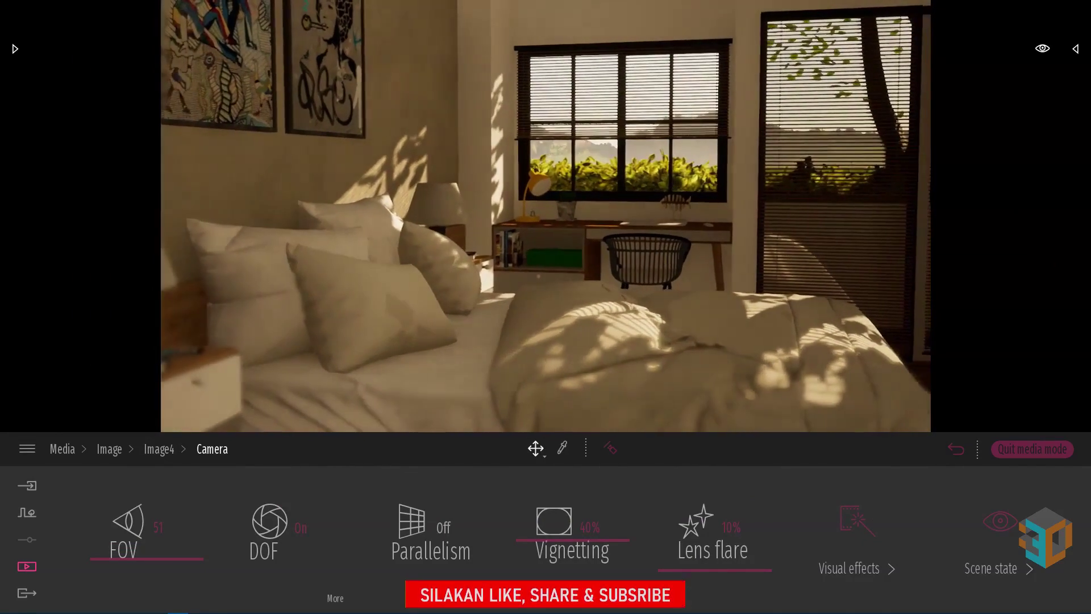
pyautogui.press('w')
pyautogui.press('w')
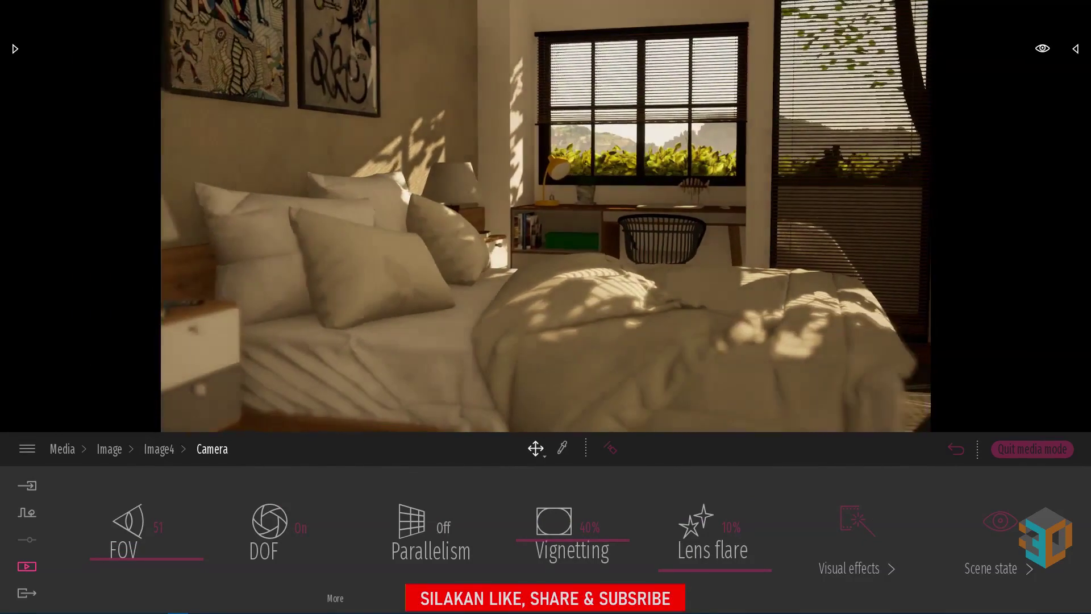
pyautogui.press('a')
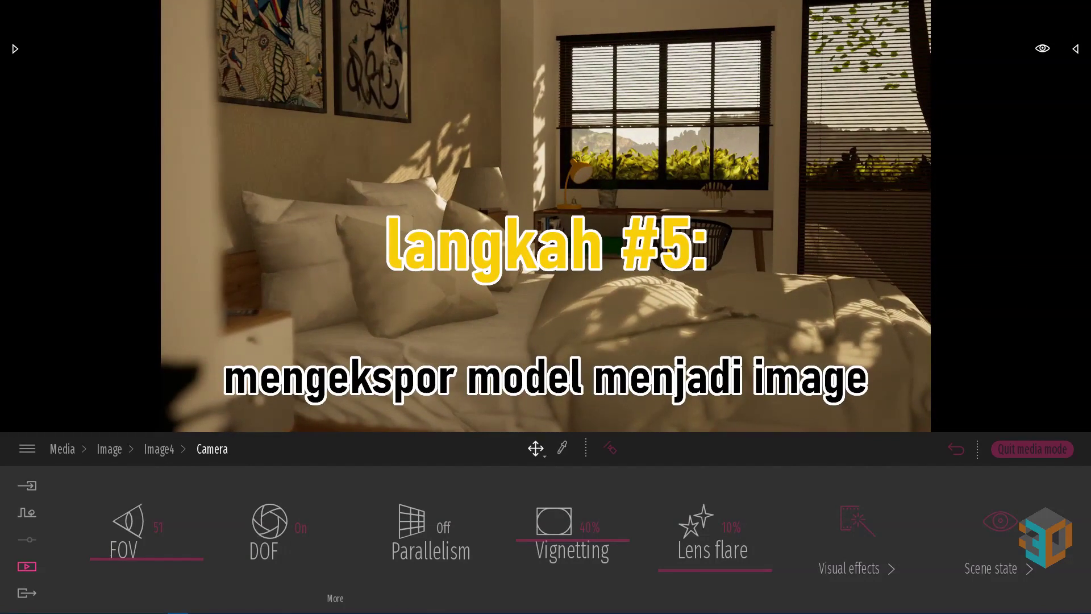
# Step: Re-capture the Image4 thumbnail with the new framing and bring up the Export section
pyautogui.click(159, 449)
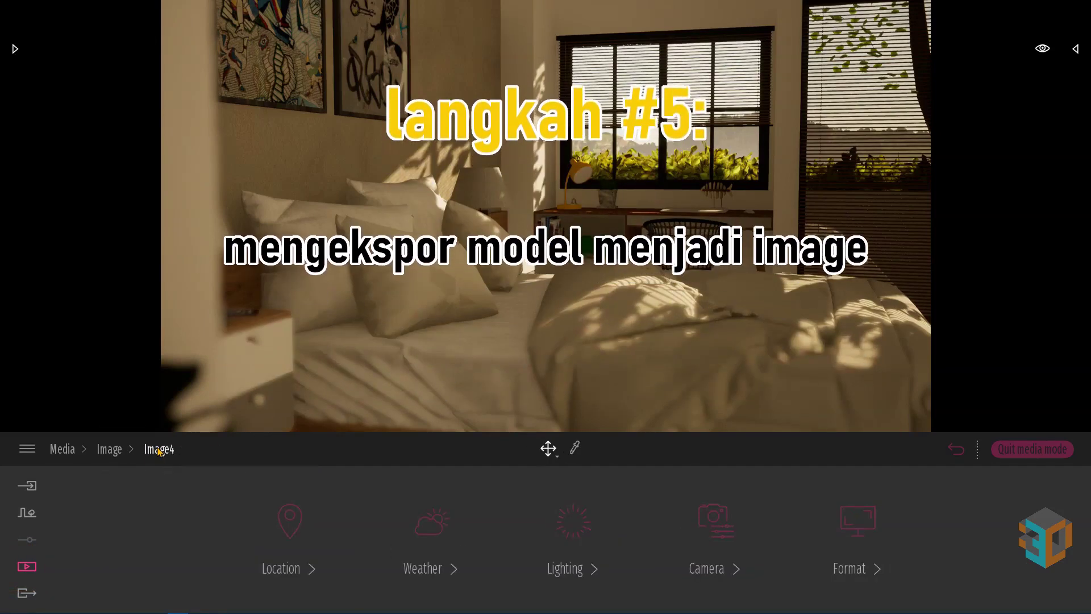
pyautogui.click(108, 452)
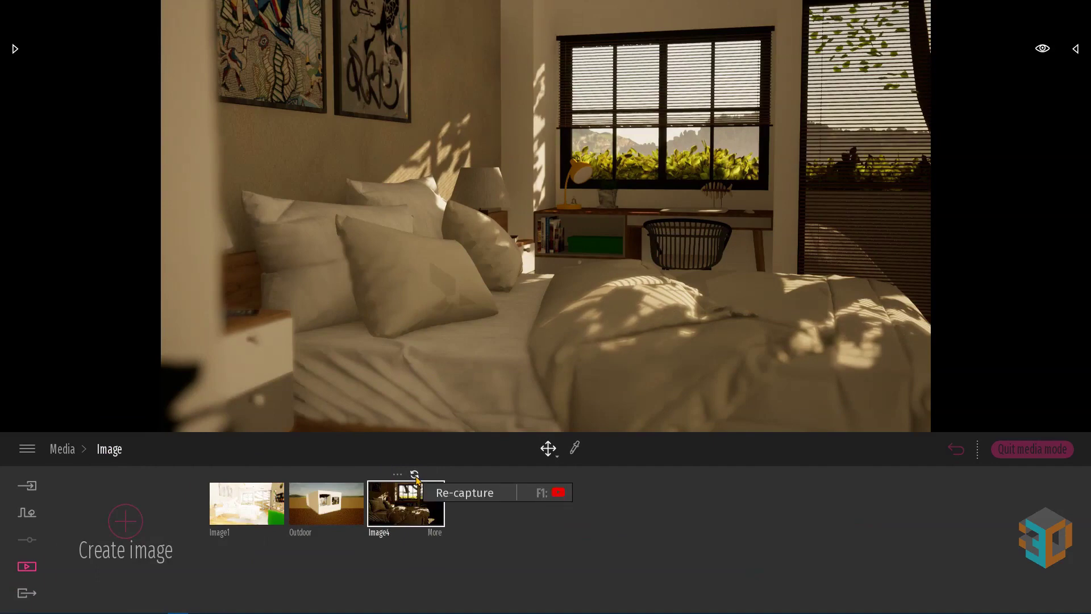
pyautogui.click(414, 475)
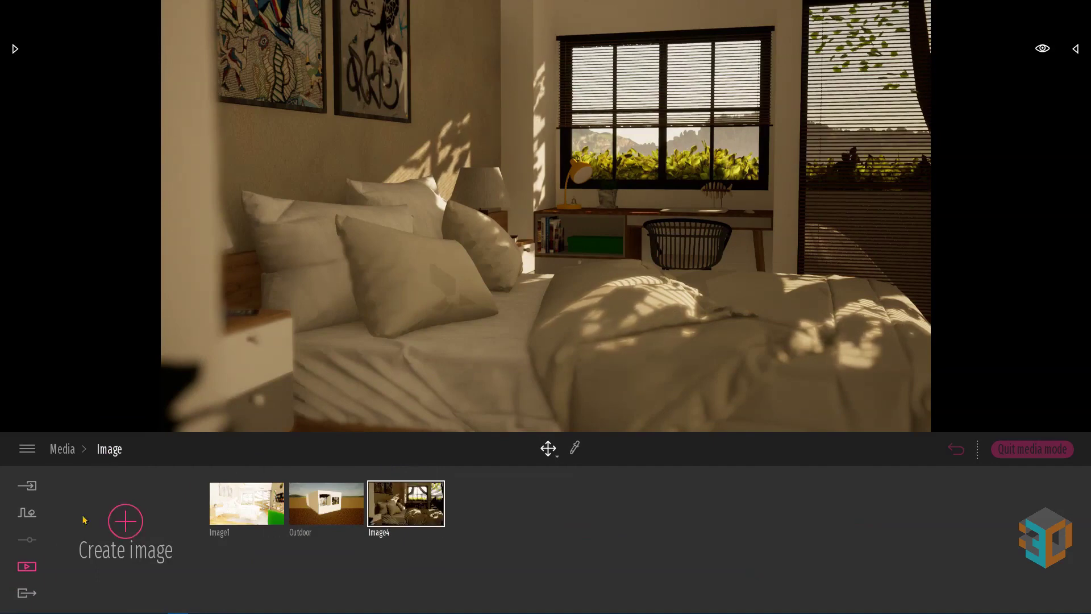
pyautogui.click(27, 593)
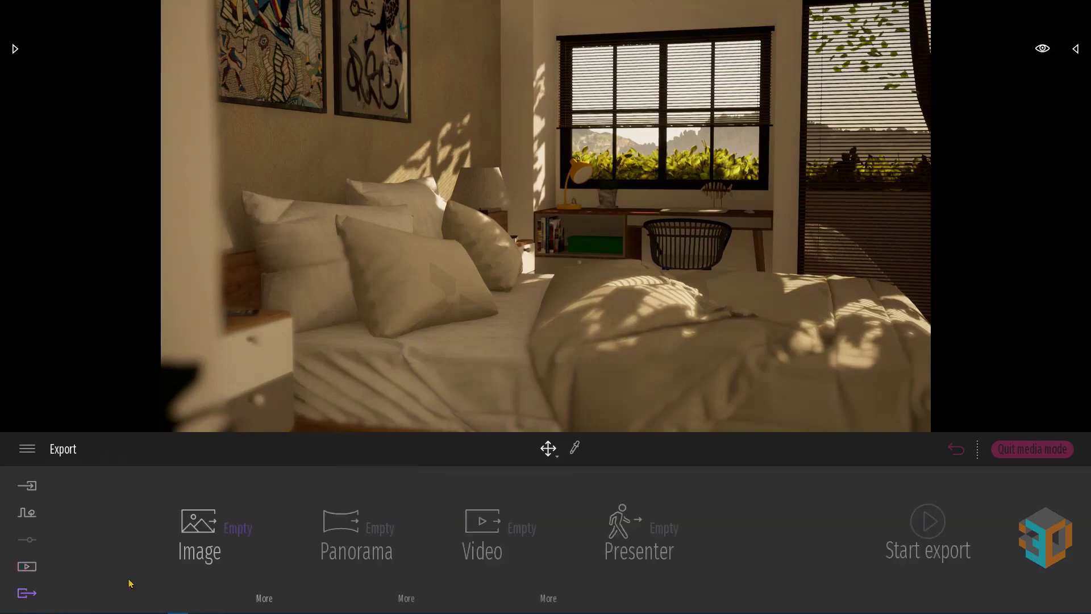
# Step: Select Image4 as the image to export and start the export
pyautogui.click(234, 541)
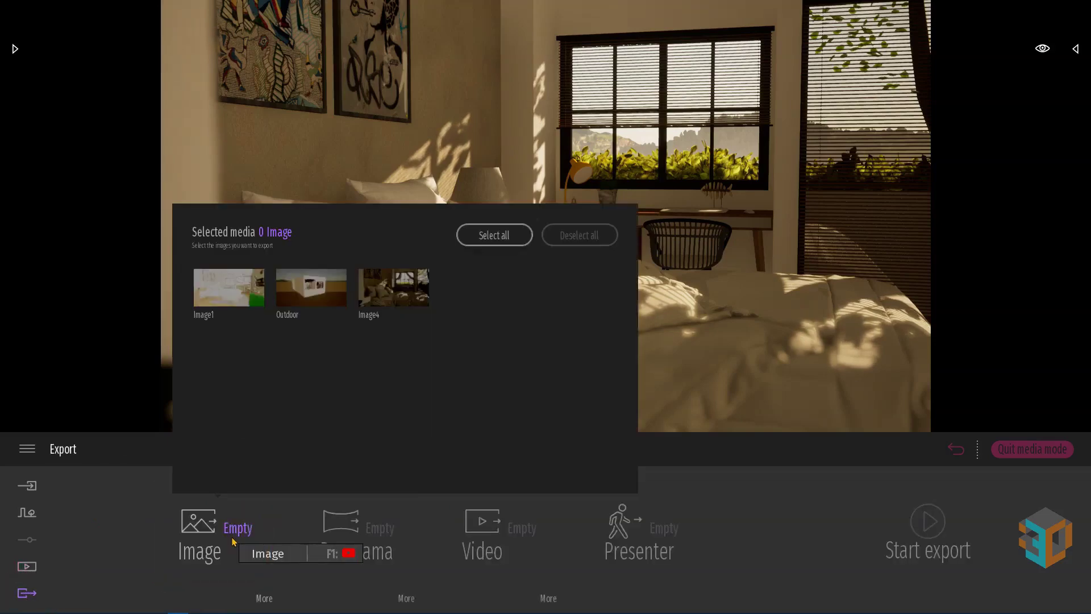
pyautogui.click(405, 290)
pyautogui.click(405, 288)
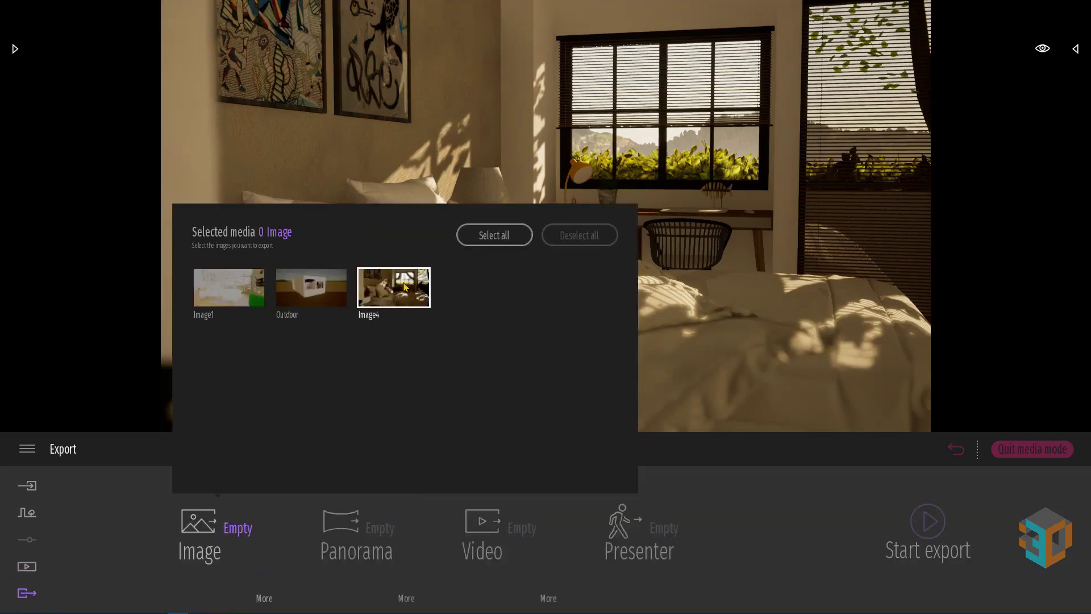
pyautogui.click(404, 289)
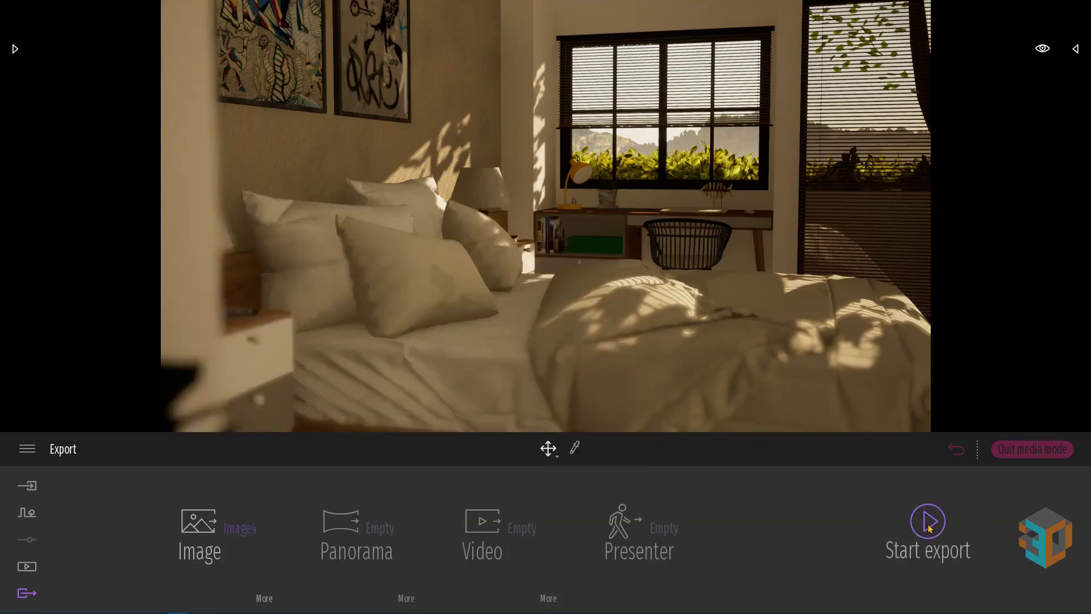
pyautogui.click(928, 520)
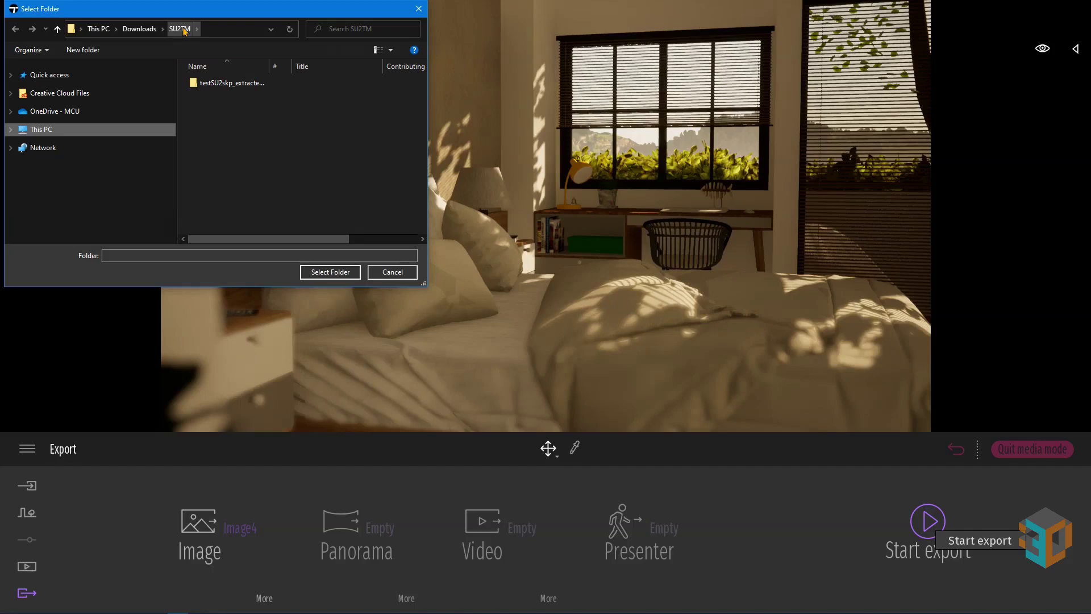
# Step: Confirm the SU2TM folder as the export destination for Image4
pyautogui.click(334, 274)
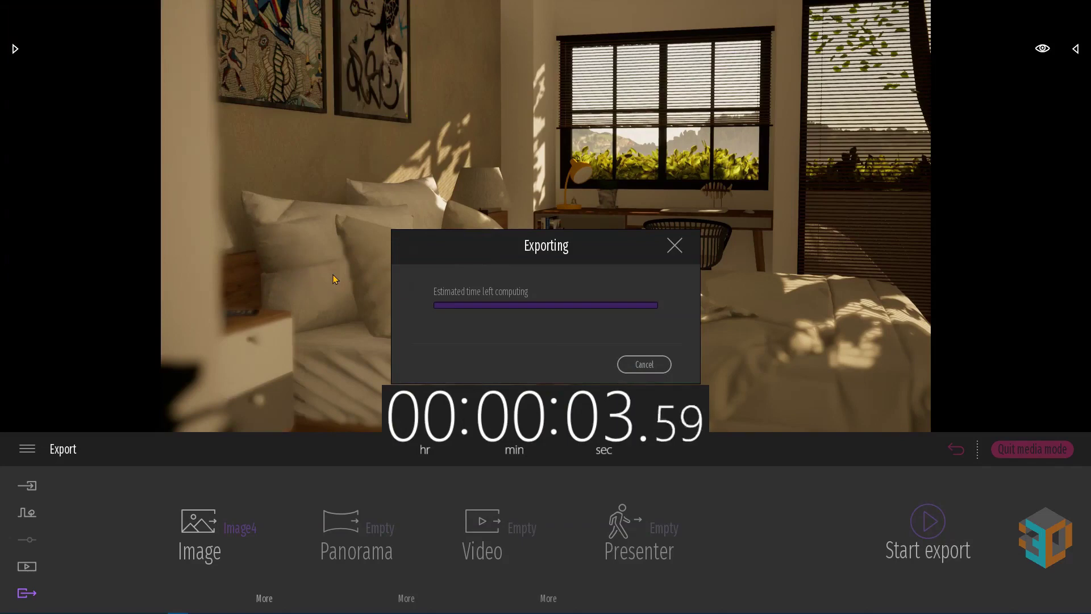